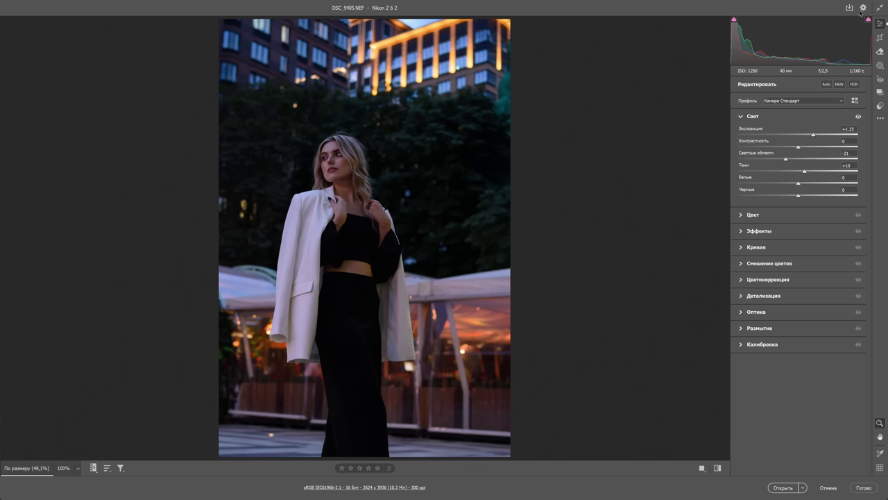
# - Enable in-development features, apply the Adobe Adaptive (beta) profile and lower exposure to +0.45
pyautogui.click(864, 9)
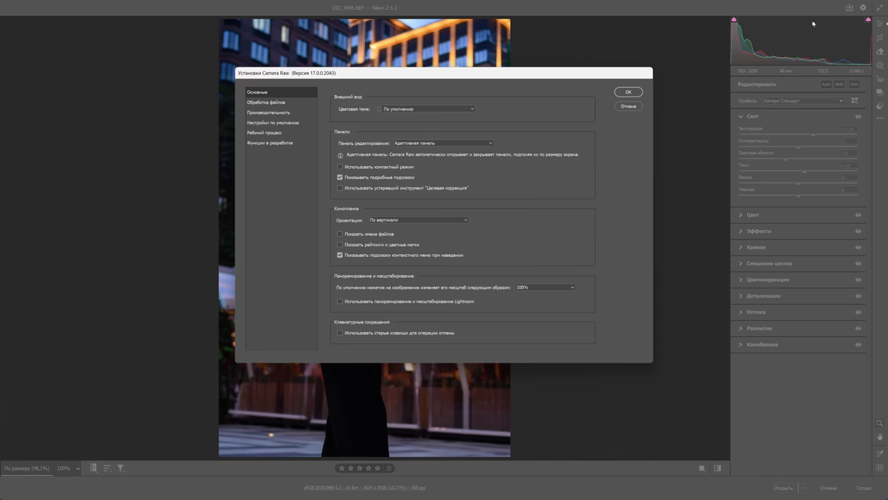
pyautogui.click(282, 143)
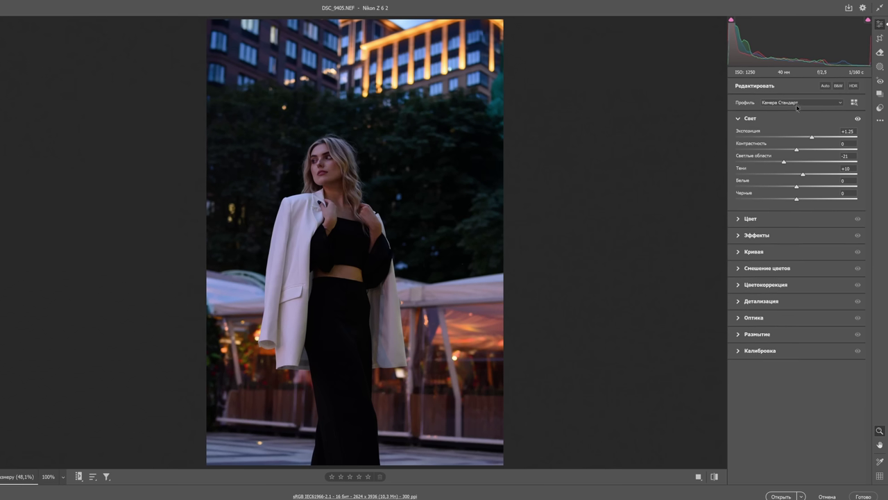
pyautogui.click(750, 161)
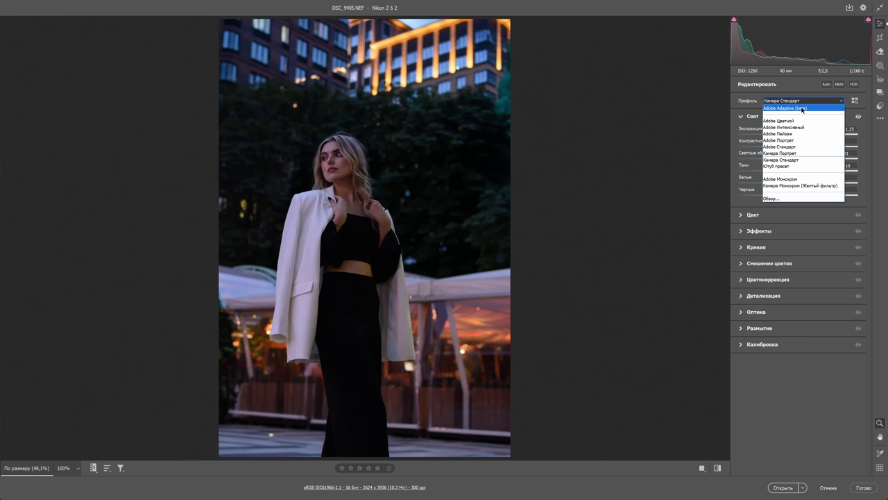
pyautogui.click(802, 108)
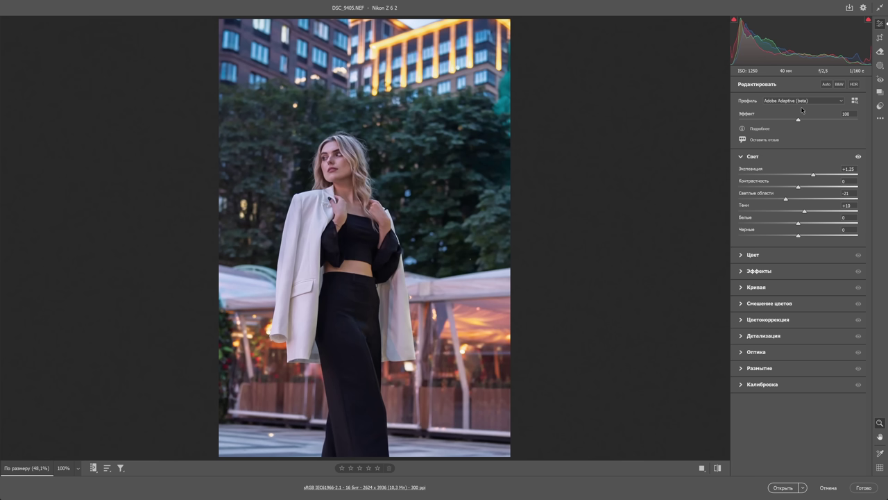
pyautogui.keyDown('alt'); pyautogui.click(813, 175); pyautogui.keyUp('alt')
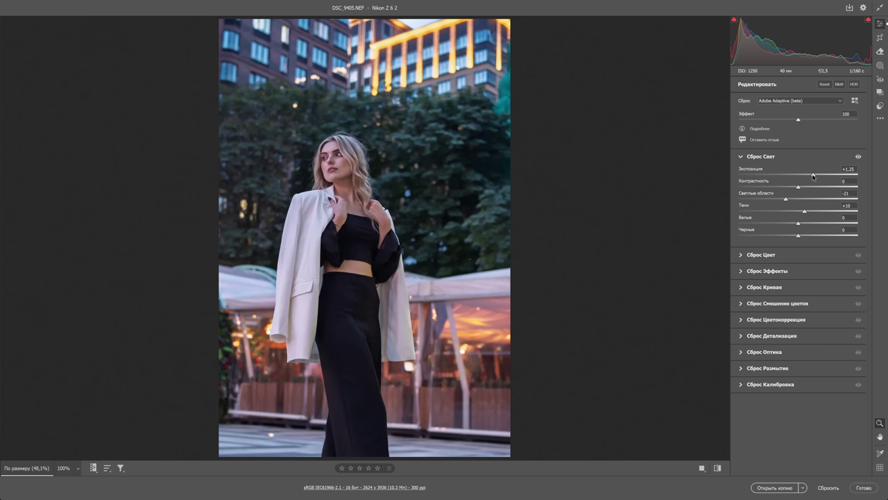
pyautogui.moveTo(813, 176); pyautogui.dragTo(803, 176)
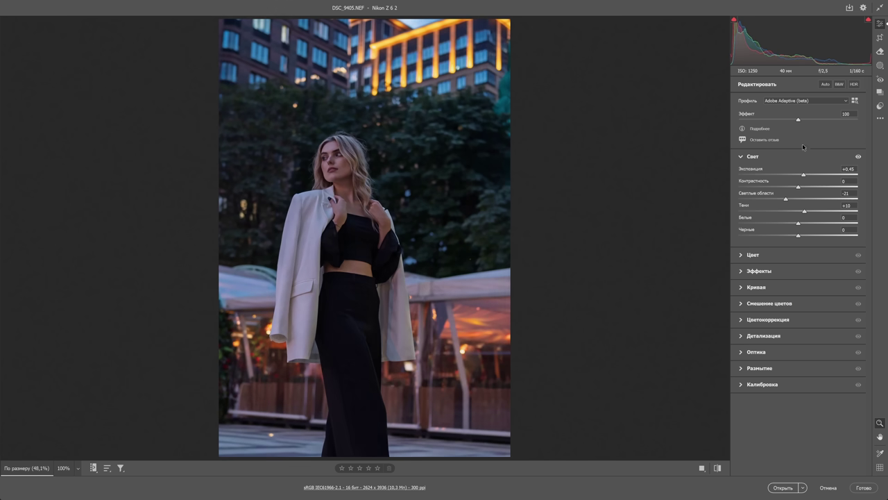
# - Compare with Camera Portrait, return to Adobe Adaptive (beta), and set its effect amount to 99
pyautogui.click(804, 101)
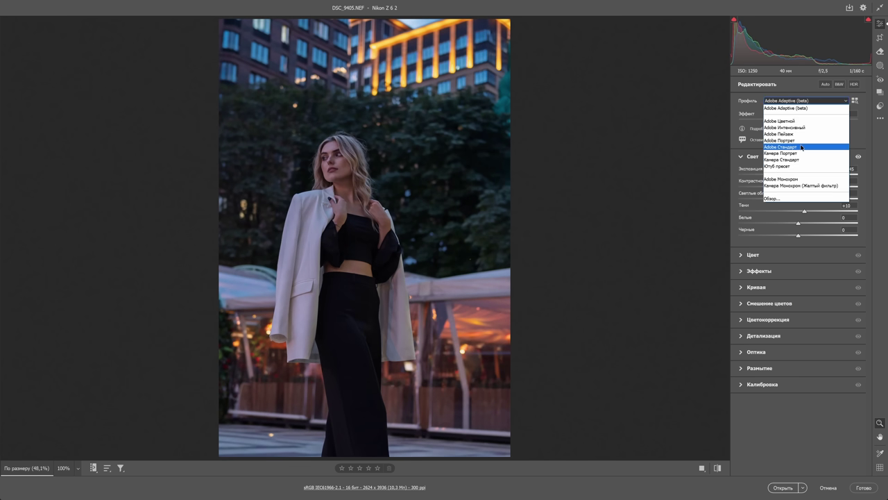
pyautogui.click(800, 153)
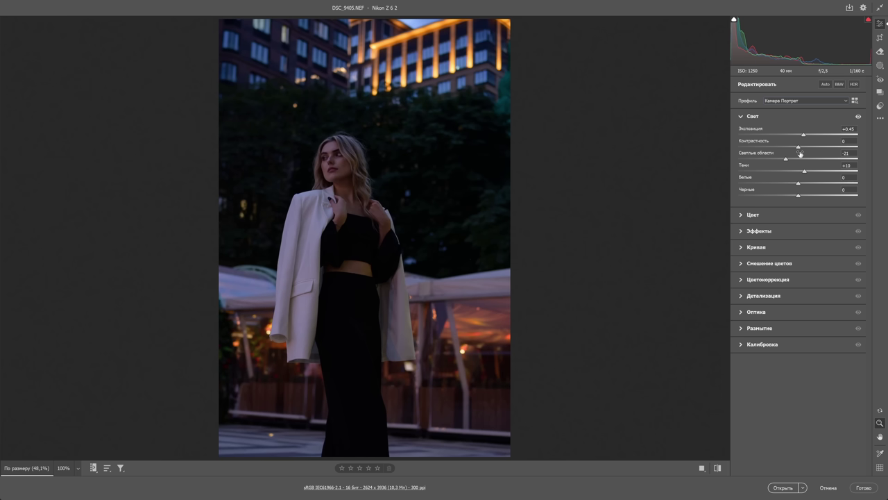
pyautogui.click(799, 102)
pyautogui.click(796, 109)
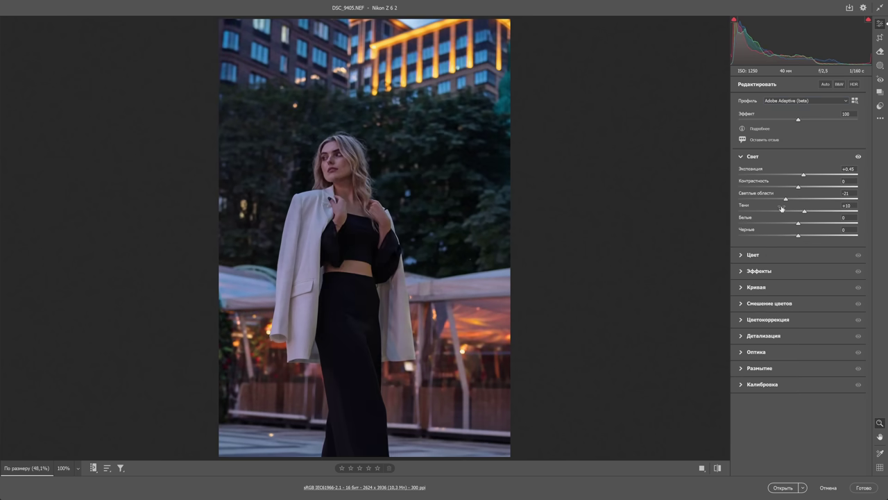
pyautogui.click(770, 256)
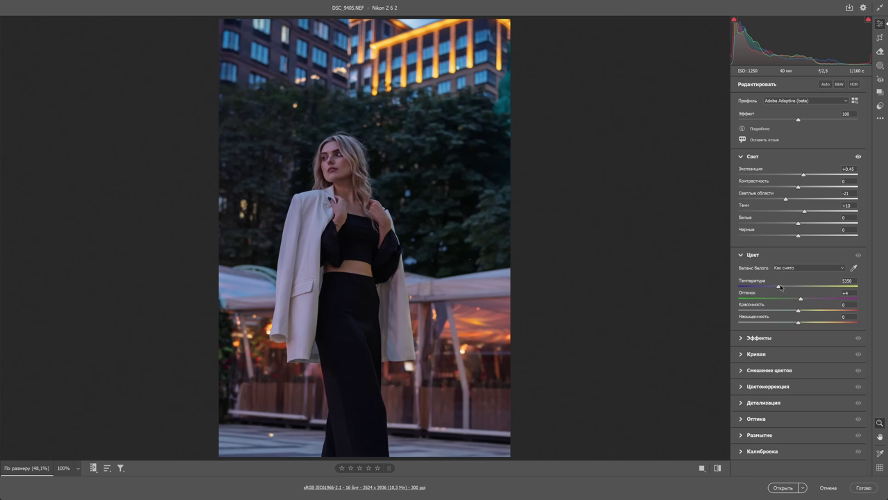
pyautogui.click(770, 255)
pyautogui.click(799, 121)
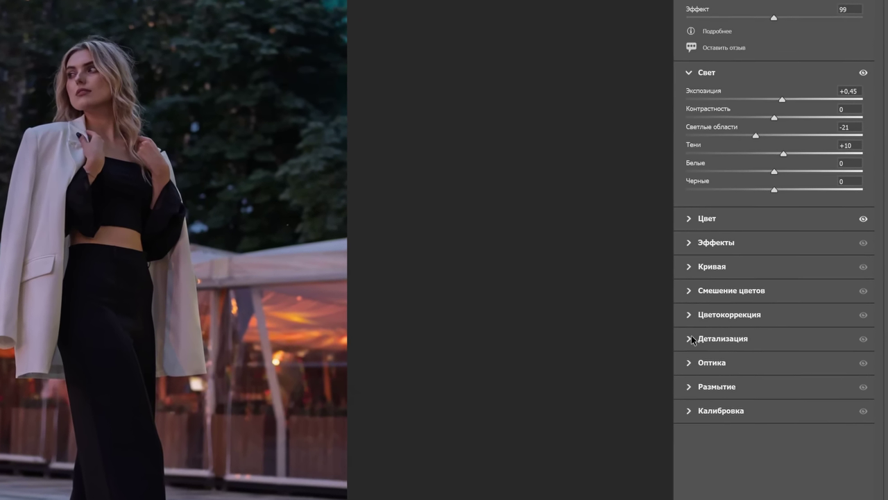
# - Turn on AI Denoise in the Detail panel at strength 28
pyautogui.click(704, 337)
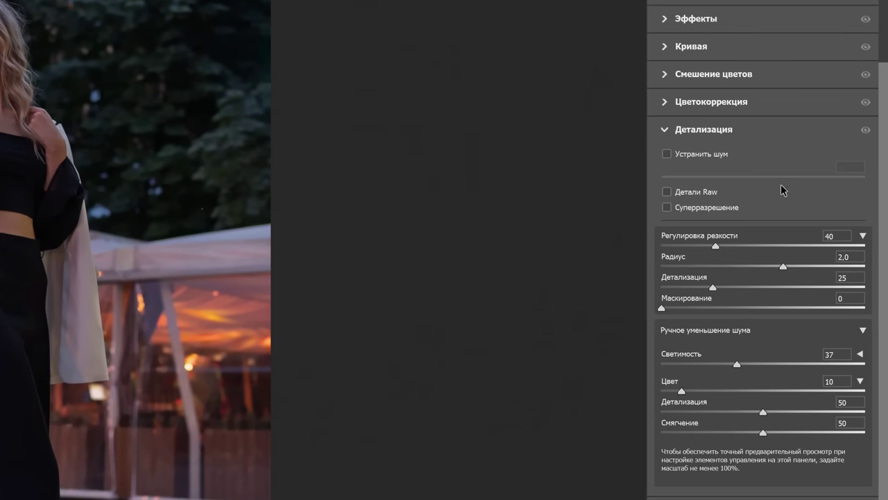
pyautogui.click(666, 153)
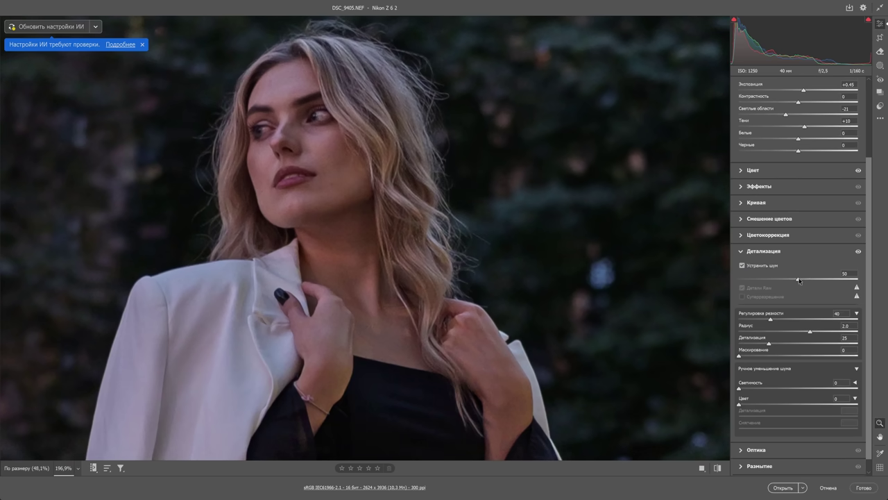
pyautogui.moveTo(798, 278); pyautogui.dragTo(766, 279)
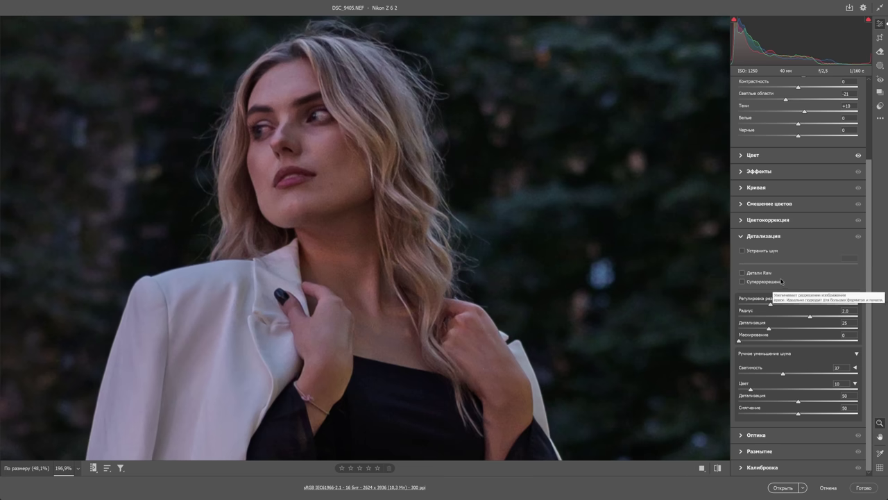
# - Try Raw Details on and off, enable Super Resolution, and zoom out on the photo
pyautogui.click(741, 272)
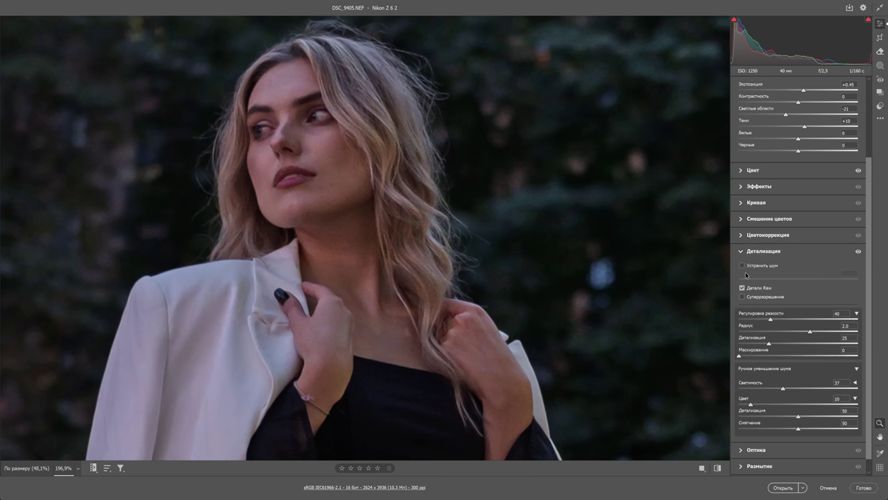
pyautogui.click(742, 287)
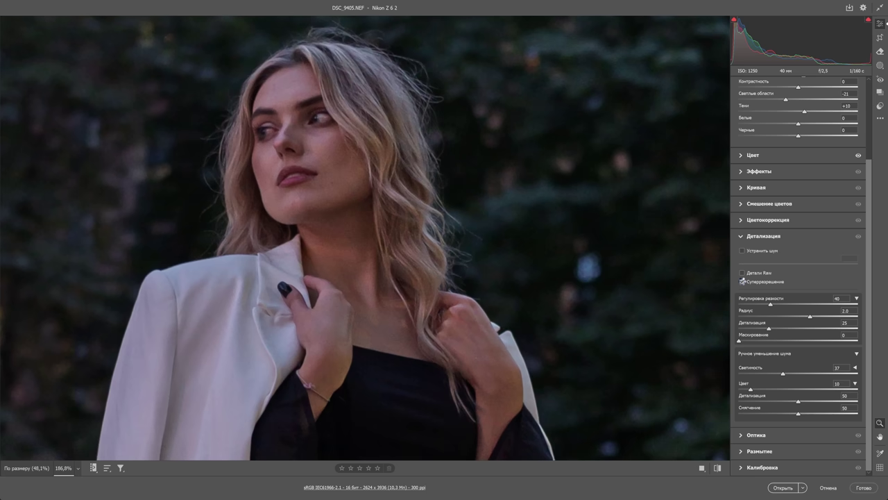
pyautogui.click(742, 281)
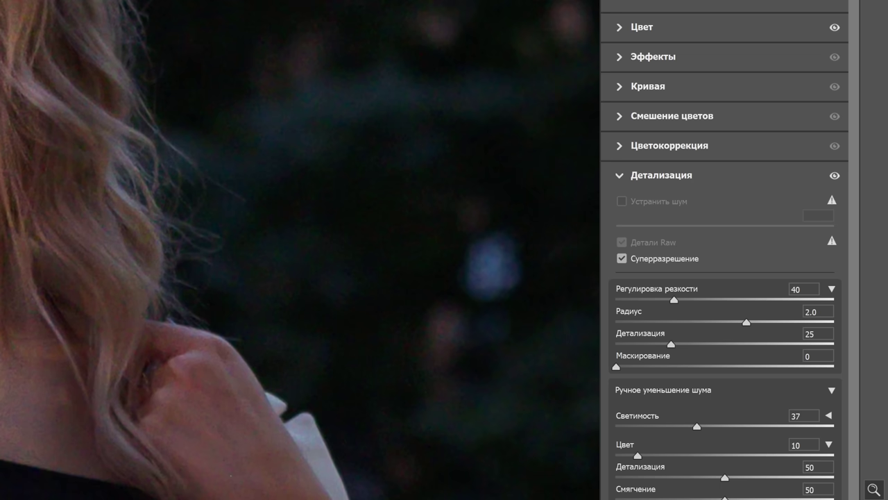
pyautogui.keyDown('alt'); pyautogui.click(8, 24); pyautogui.keyUp('alt')
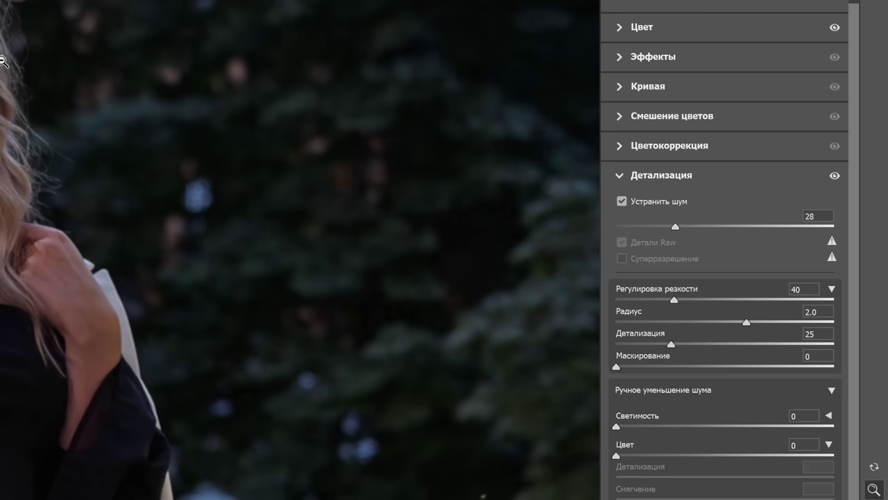
pyautogui.keyDown('alt'); pyautogui.click(3, 61); pyautogui.keyUp('alt')
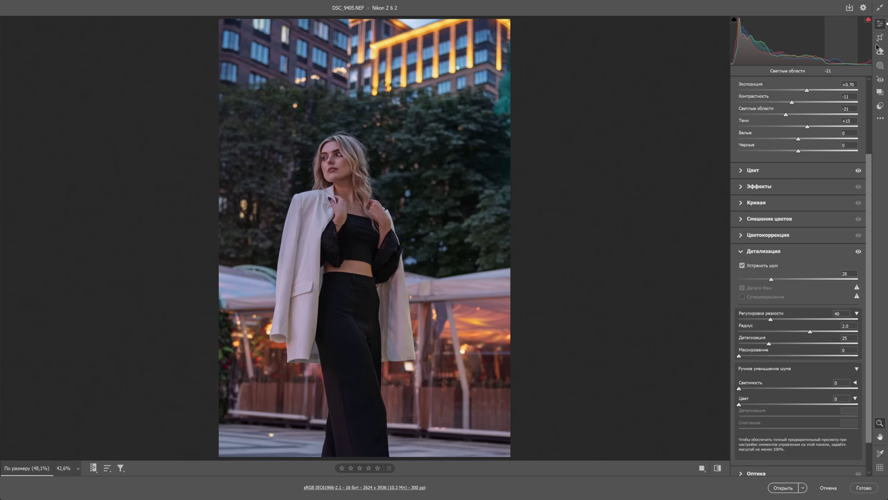
# - Generatively expand the crop borders with variant 2, then brush over the stone beside the man
pyautogui.click(879, 38)
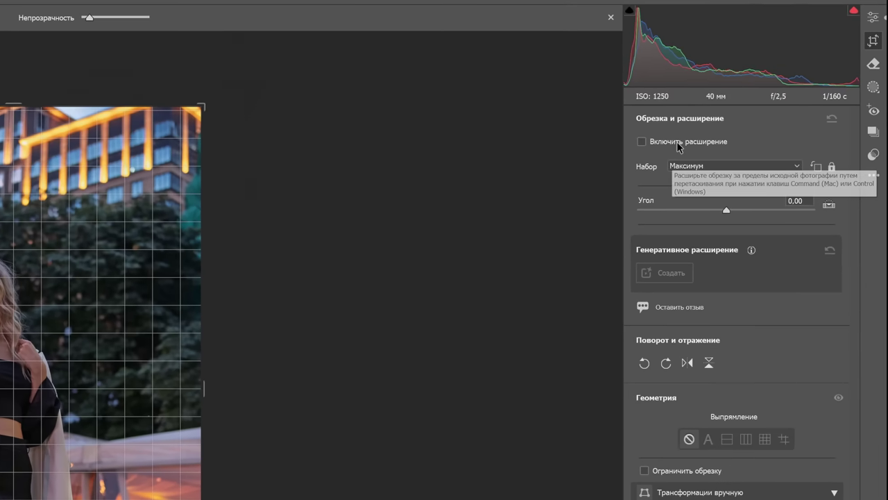
pyautogui.click(678, 143)
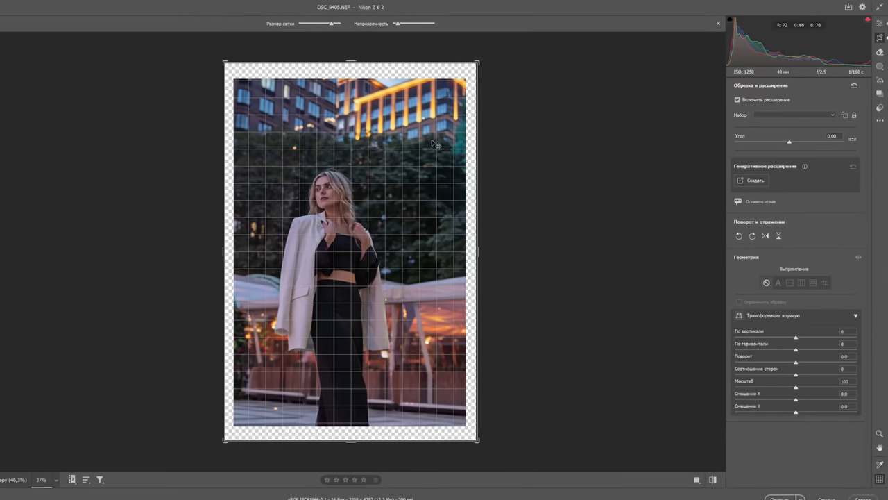
pyautogui.click(757, 177)
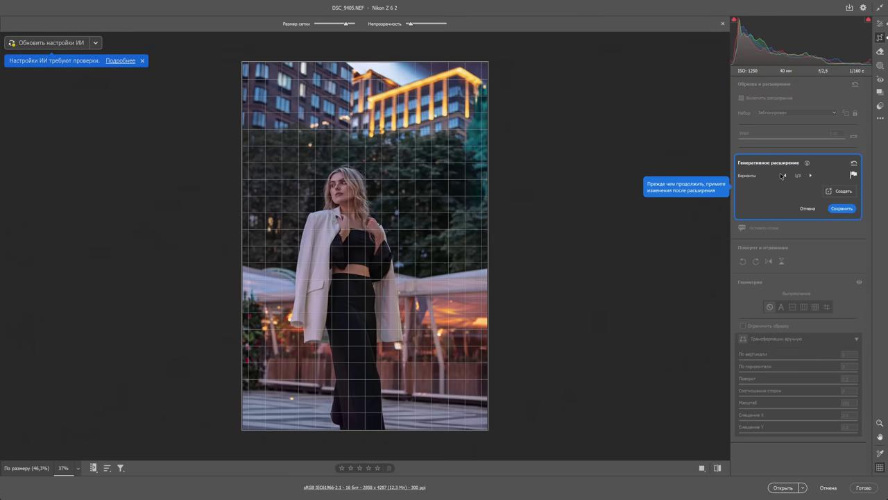
pyautogui.click(811, 175)
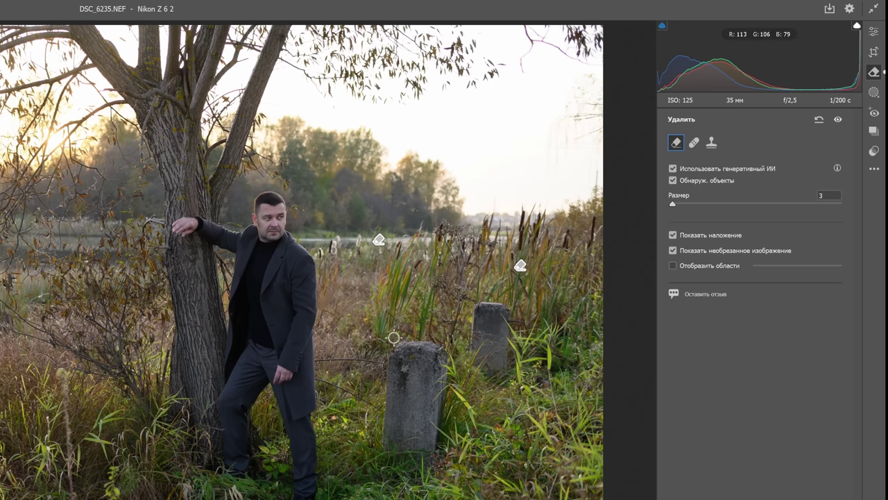
pyautogui.moveTo(393, 338)
pyautogui.mouseDown()
pyautogui.moveTo(394, 454)
pyautogui.moveTo(399, 341)
pyautogui.mouseUp()
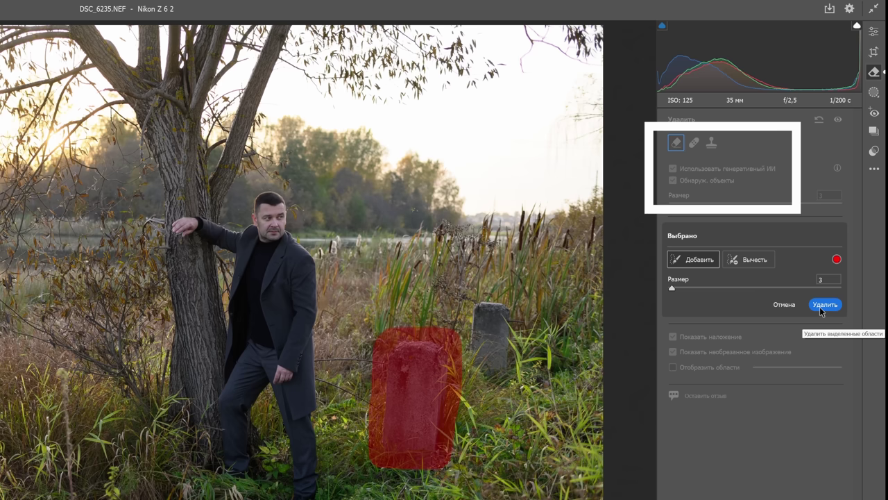
# - Remove the brushed stone, then brush and remove the second object near the bottom edge
pyautogui.click(820, 308)
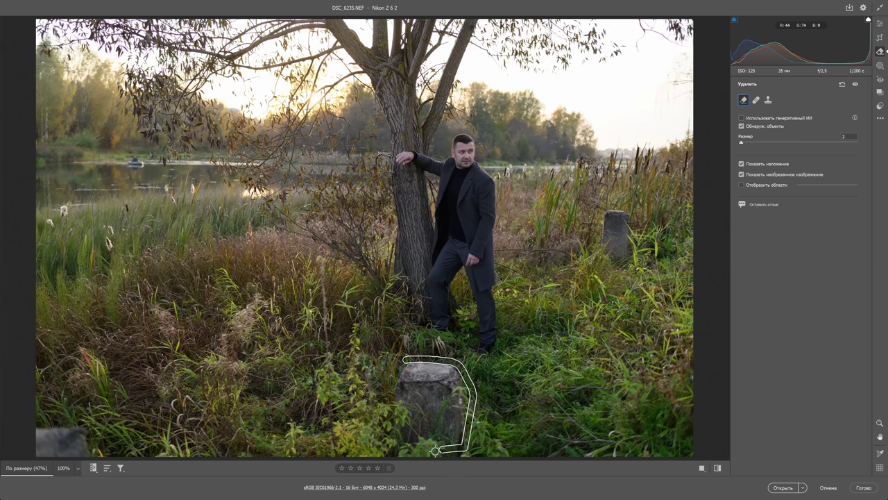
pyautogui.moveTo(444, 455); pyautogui.dragTo(421, 358)
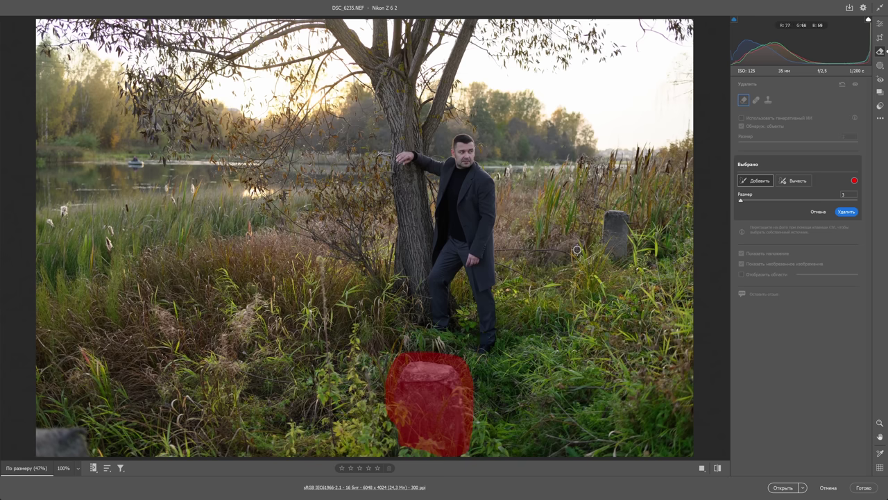
pyautogui.click(843, 211)
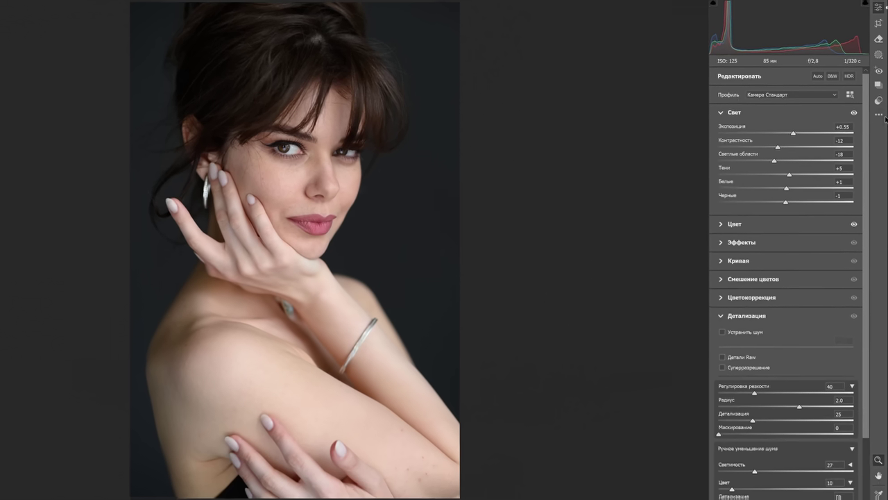
# - Try the Выразительный портрет portrait preset, then apply the Круг adaptive background blur
pyautogui.click(880, 105)
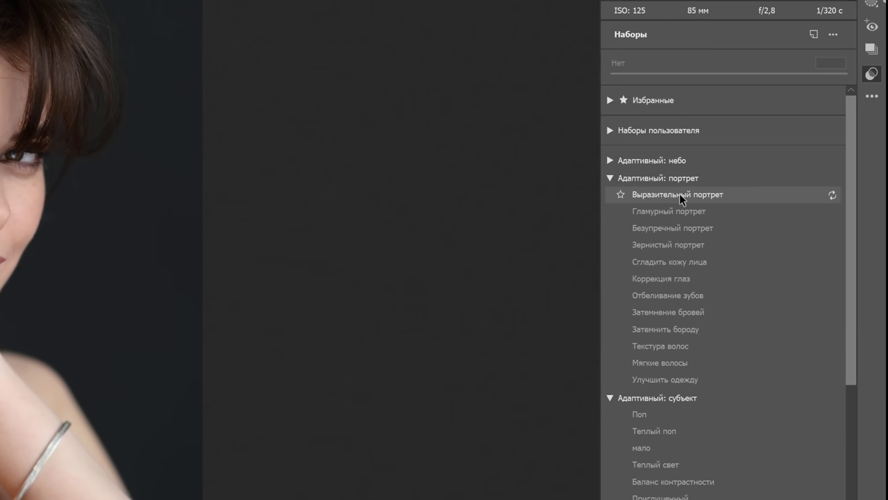
pyautogui.click(680, 194)
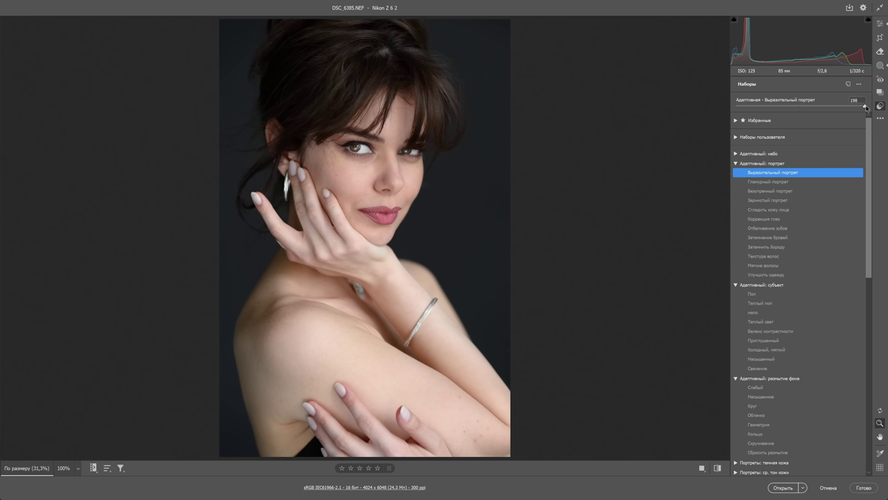
pyautogui.click(752, 405)
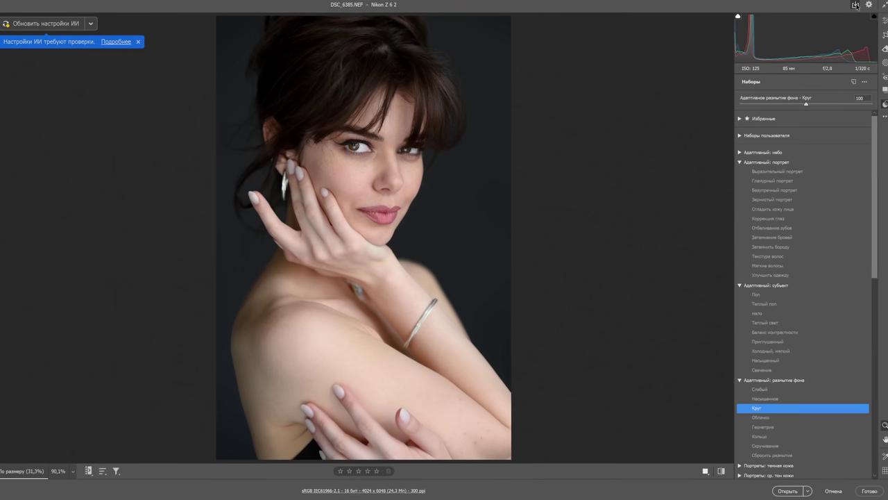
# - Save as JPEG with content credentials, including the author, attached to the file
pyautogui.click(856, 5)
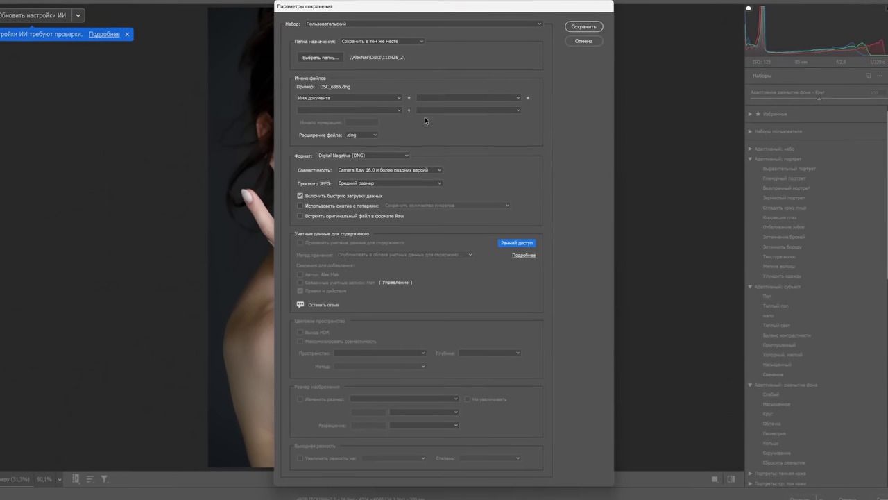
pyautogui.click(368, 155)
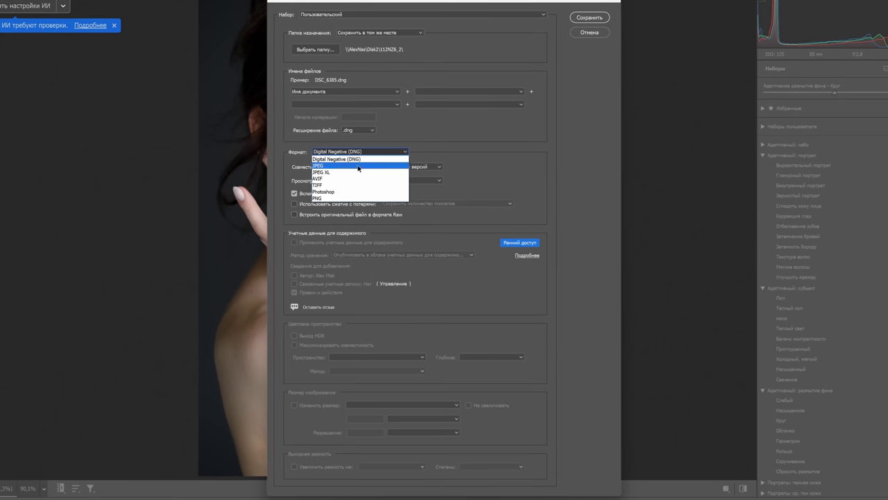
pyautogui.click(357, 167)
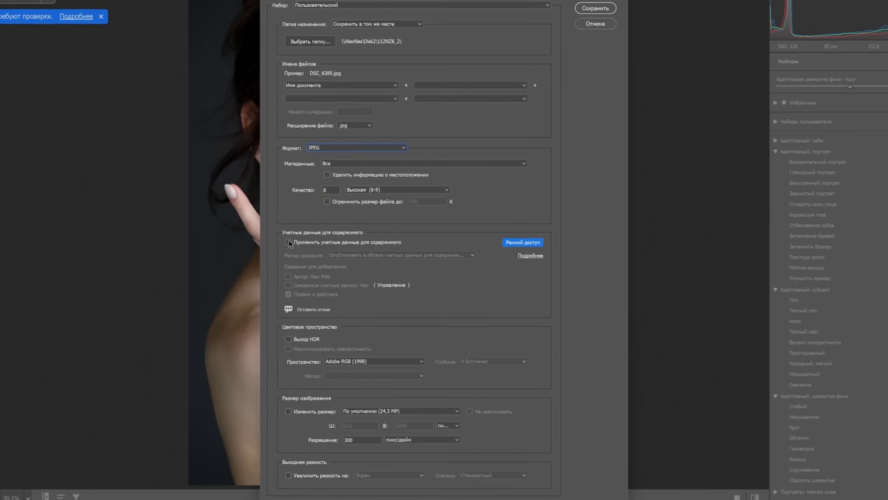
pyautogui.click(289, 241)
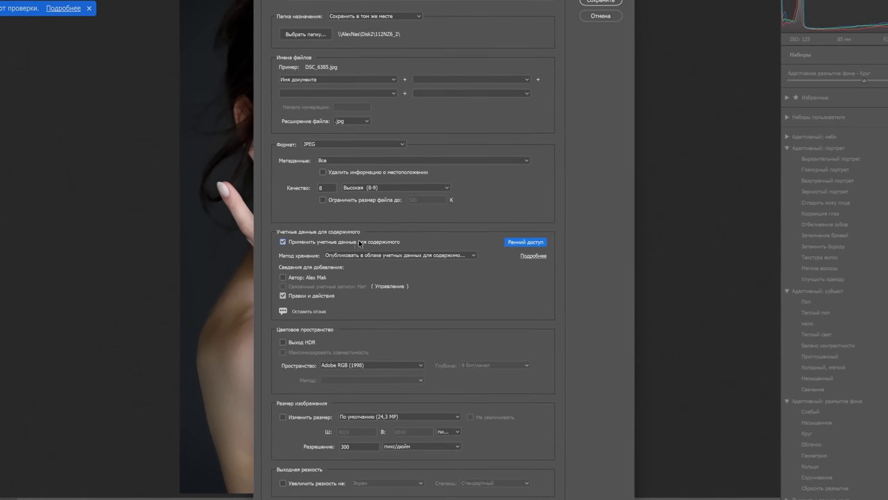
pyautogui.click(283, 278)
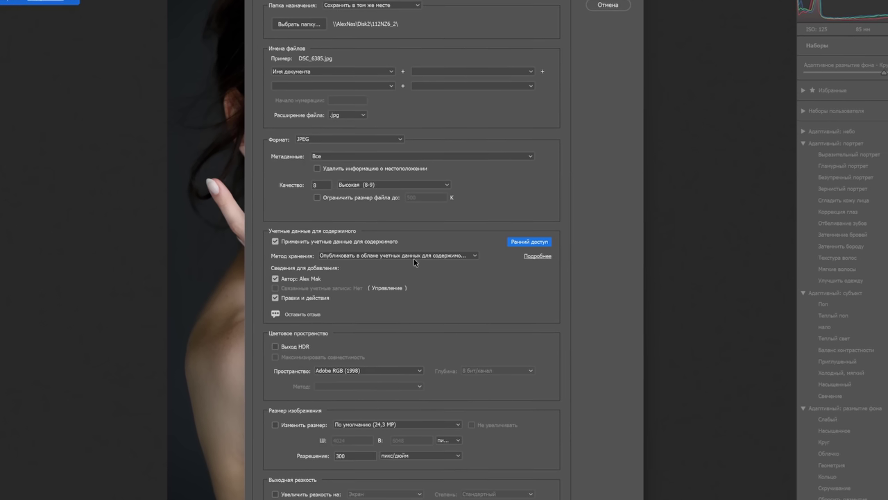
pyautogui.click(413, 256)
pyautogui.click(410, 269)
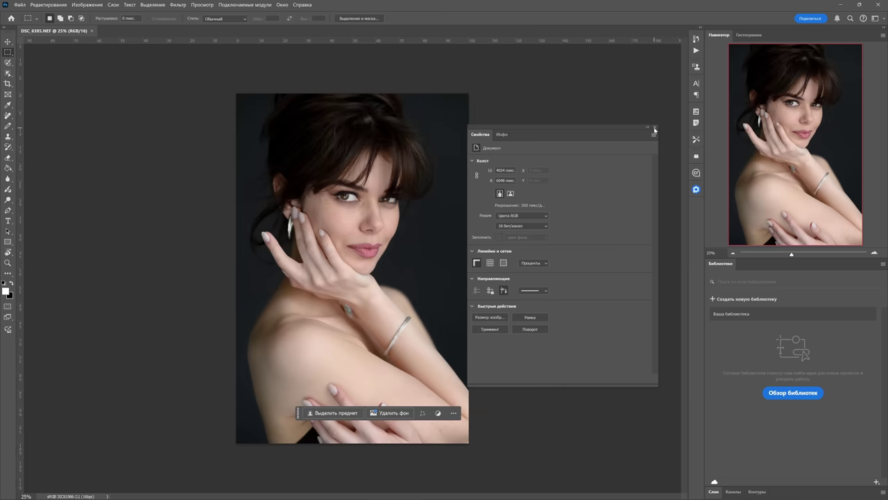
# - Close the floating Properties panel and zoom in slightly on the portrait
pyautogui.click(654, 128)
pyautogui.scroll(2, 350, 218)
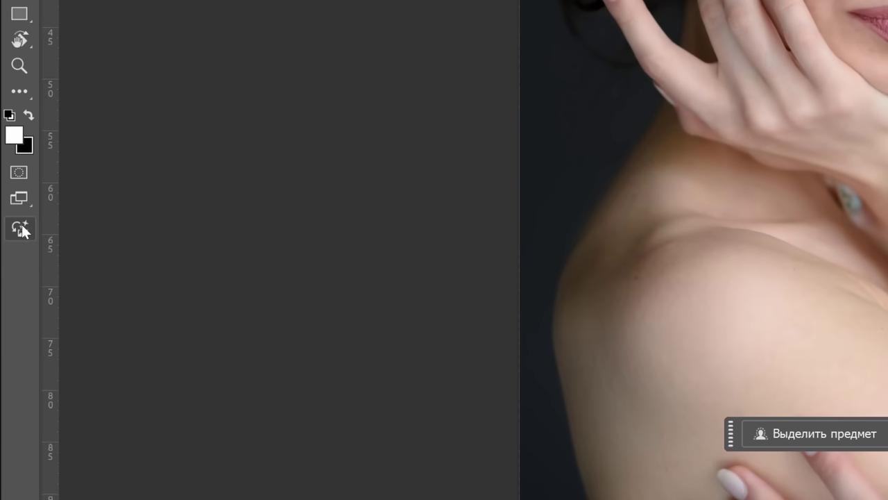
# - Generate a white soda can in a blue water splash from the sample prompt, keeping variant 3
pyautogui.click(22, 224)
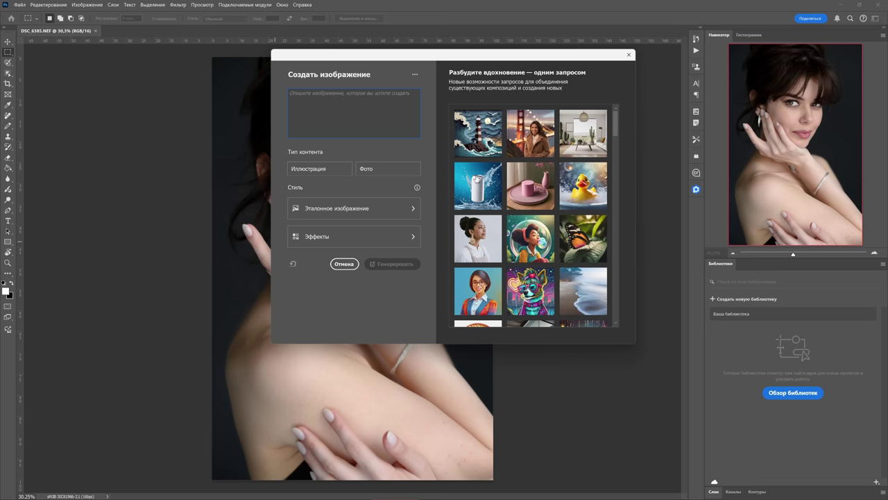
pyautogui.click(478, 179)
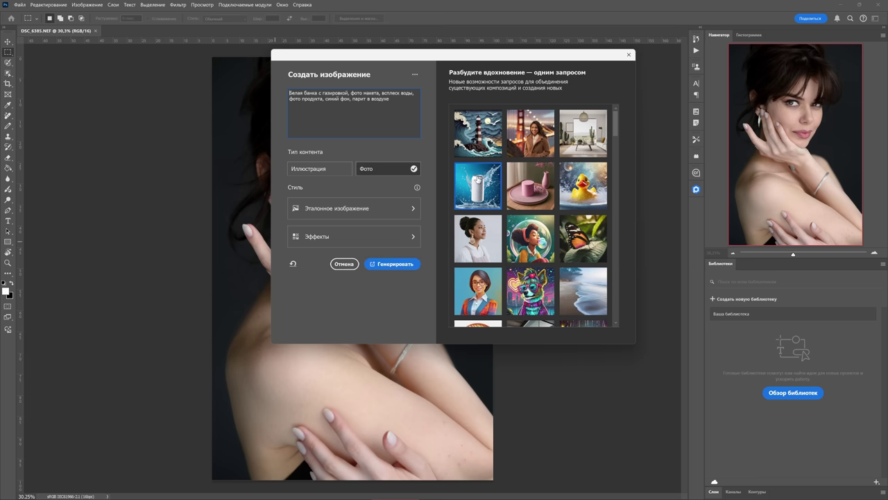
pyautogui.click(391, 267)
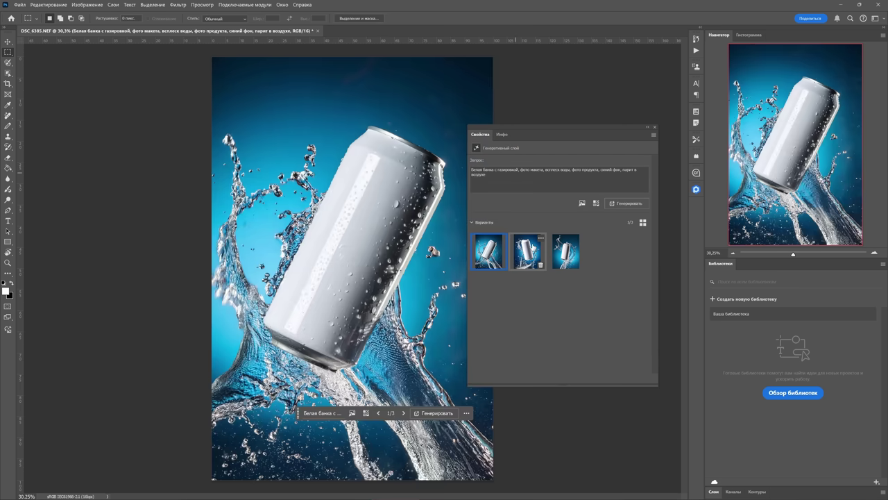
pyautogui.click(526, 251)
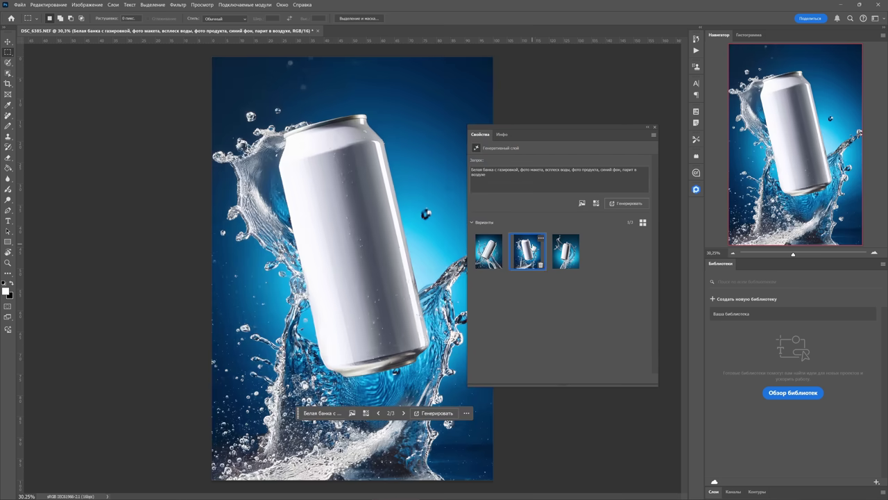
pyautogui.click(559, 248)
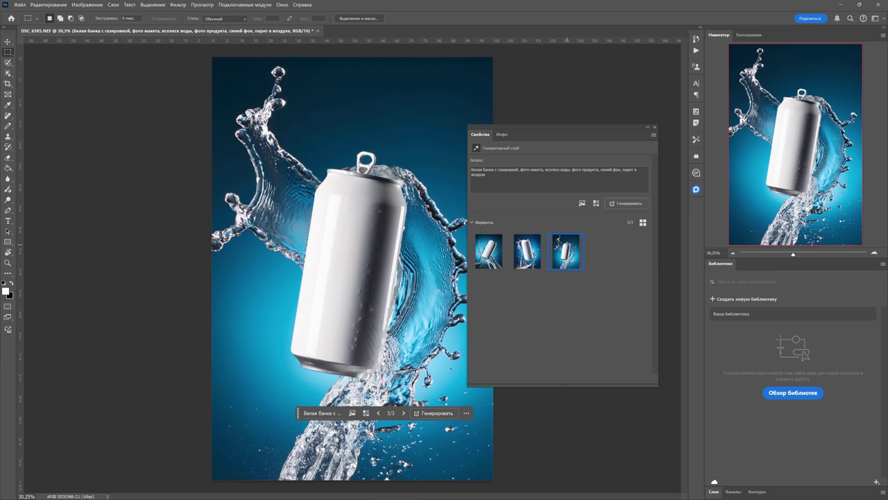
pyautogui.click(653, 128)
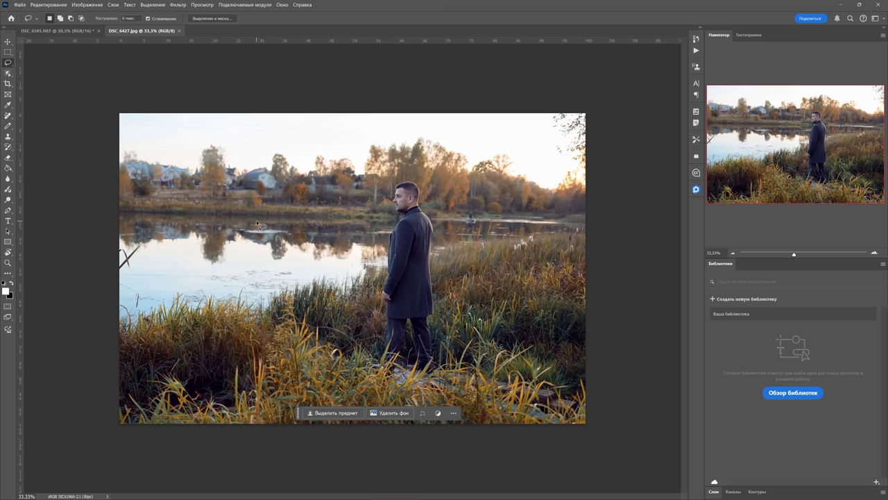
# - Generate a wooden boat ('деревянная лодка') on the water left of the man, keeping the first variant
pyautogui.moveTo(256, 223)
pyautogui.mouseDown()
pyautogui.moveTo(294, 229)
pyautogui.moveTo(302, 241)
pyautogui.mouseUp()
pyautogui.click(340, 413)
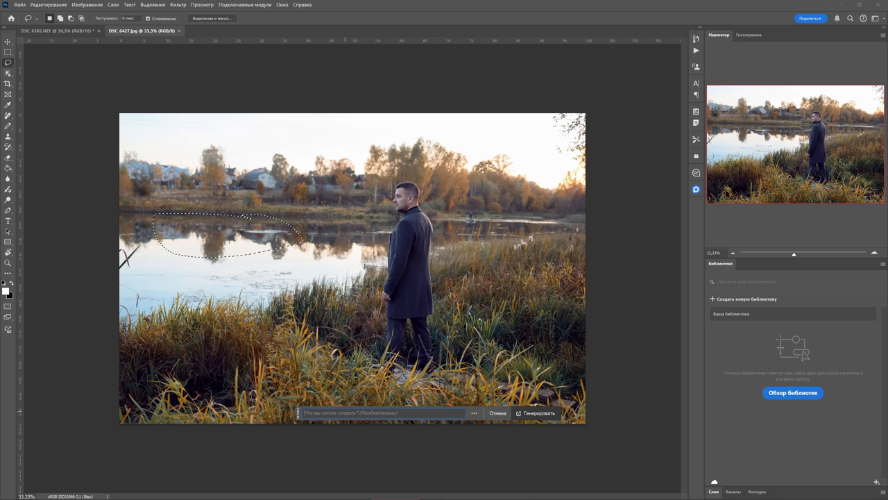
pyautogui.click(535, 413)
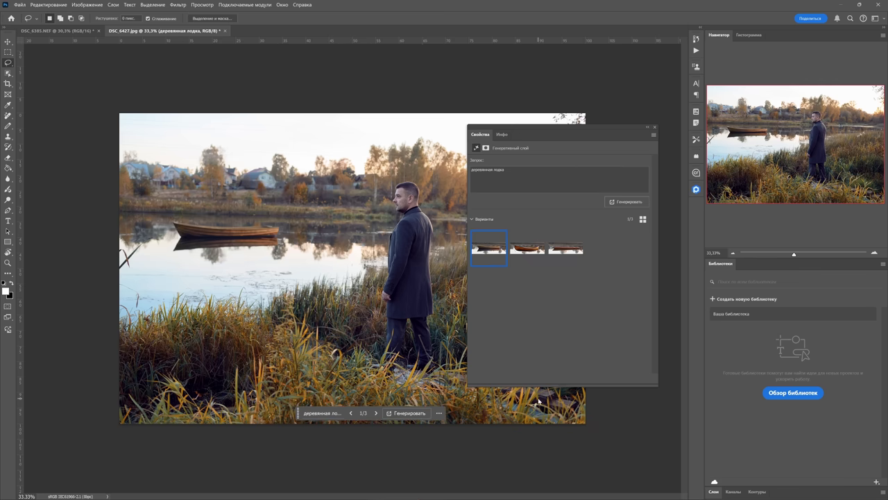
pyautogui.click(531, 250)
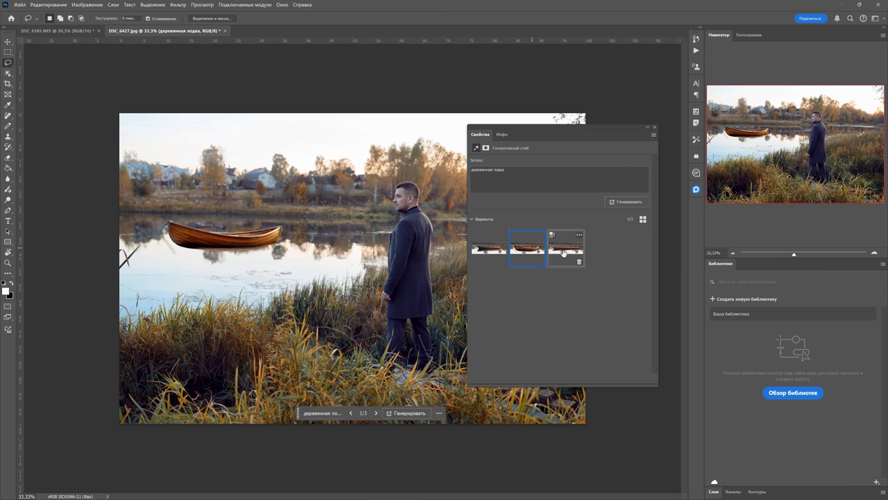
pyautogui.click(563, 251)
pyautogui.click(494, 252)
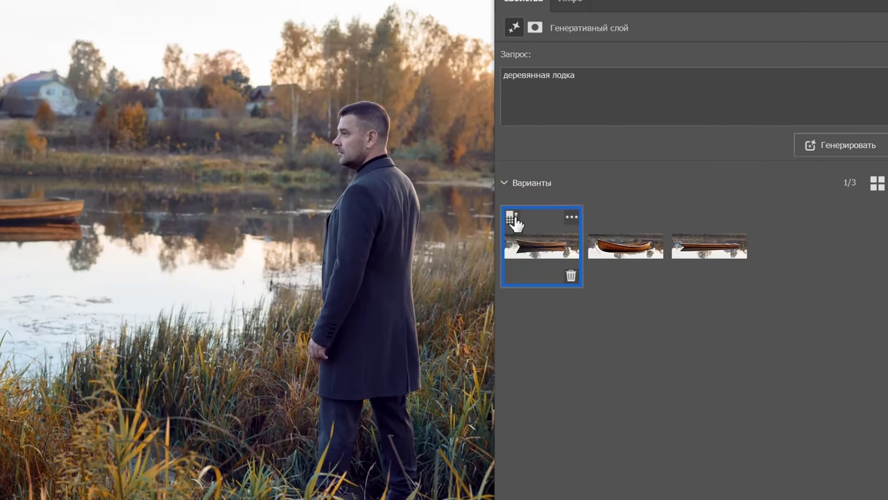
# - Enhance the boat's detail, inspect it up close, and generate similar boat variants
pyautogui.click(514, 221)
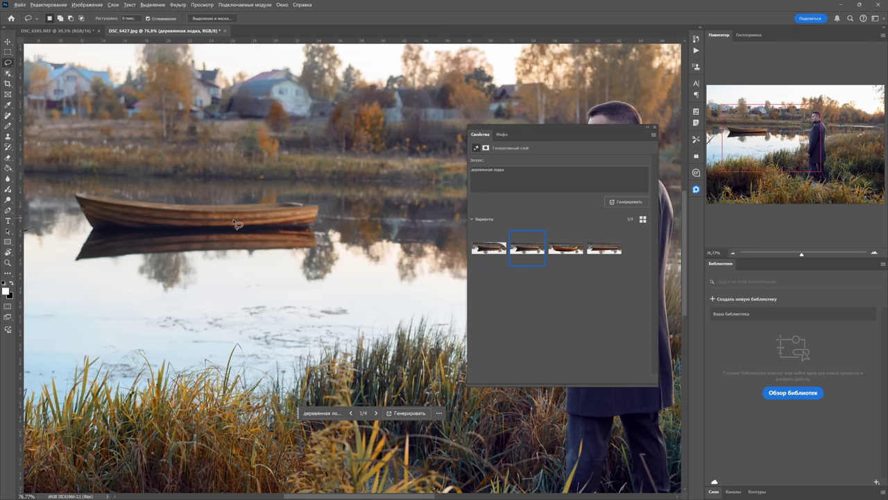
pyautogui.scroll(5, 225, 190)
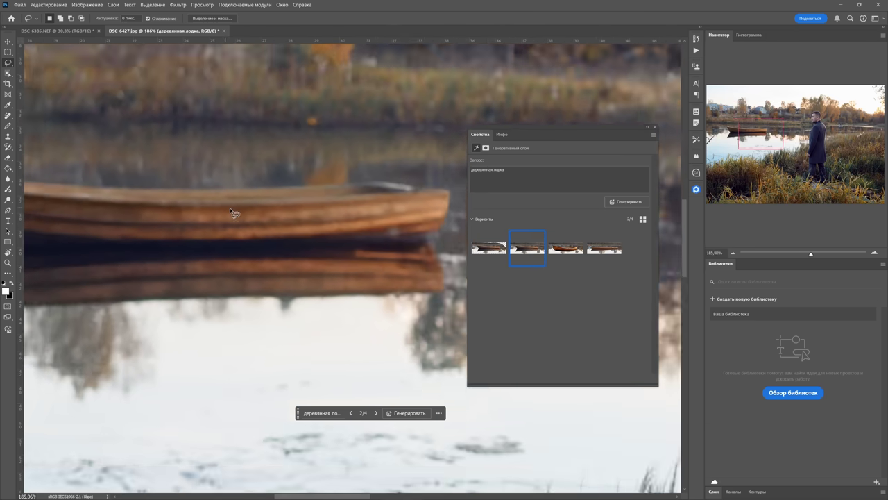
pyautogui.click(490, 248)
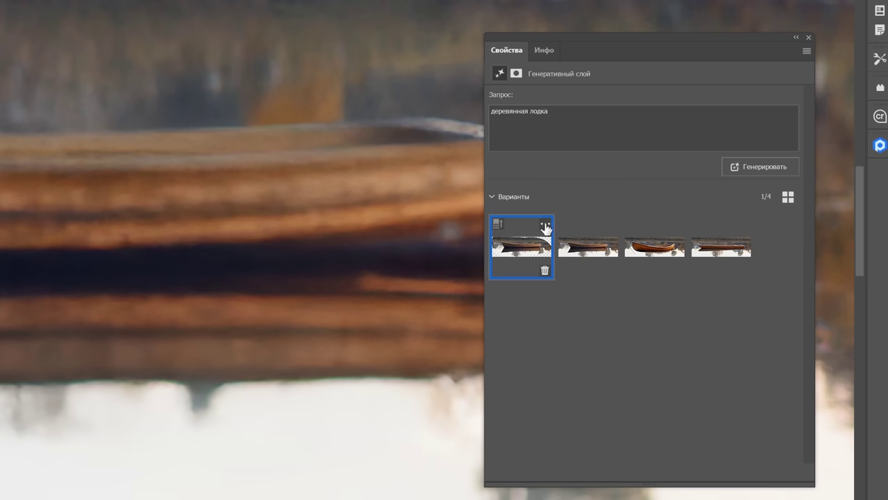
pyautogui.click(545, 226)
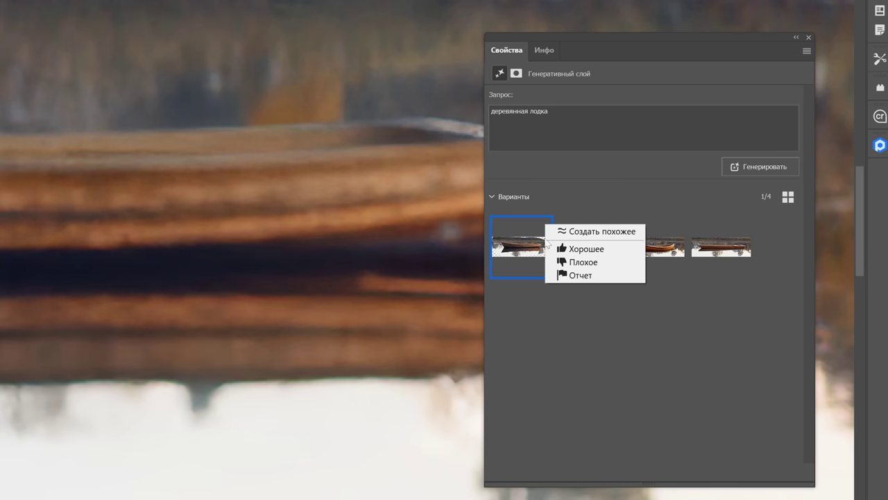
pyautogui.click(582, 232)
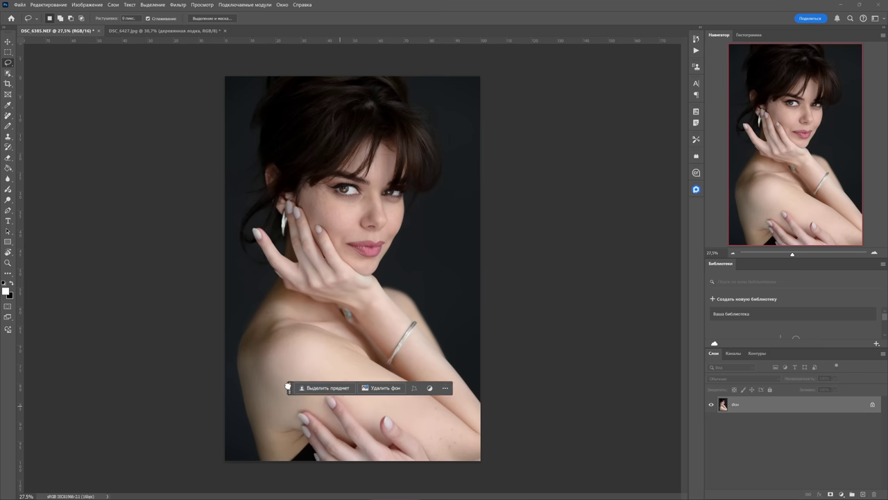
# - Generate a 'деревянный стол' wooden table background behind the tomato plate
pyautogui.moveTo(288, 387); pyautogui.dragTo(277, 308)
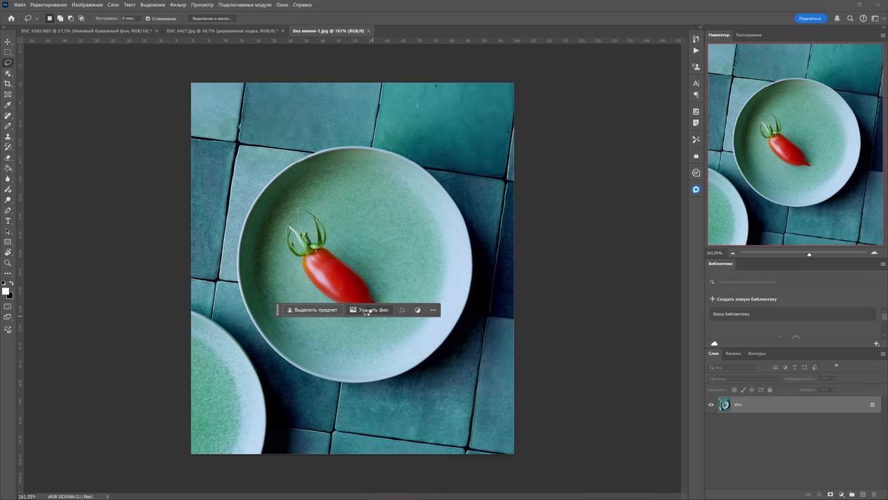
pyautogui.click(309, 310)
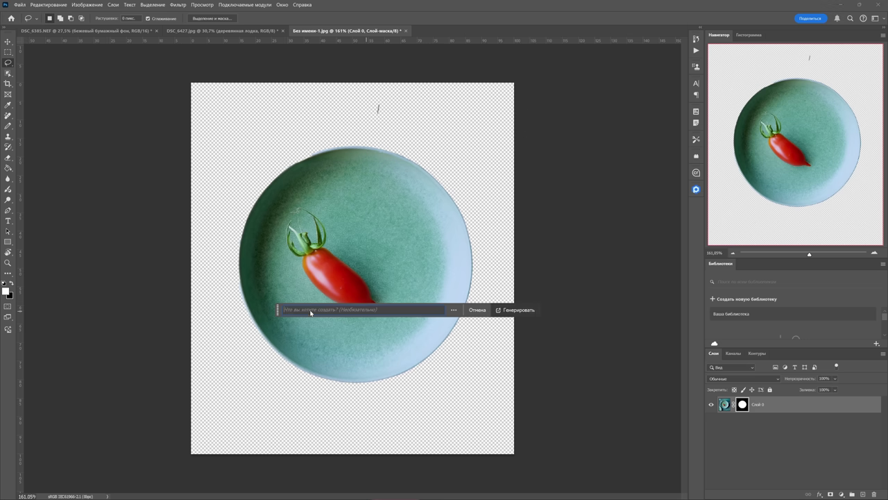
pyautogui.write('деревянный стол')
pyautogui.click(517, 309)
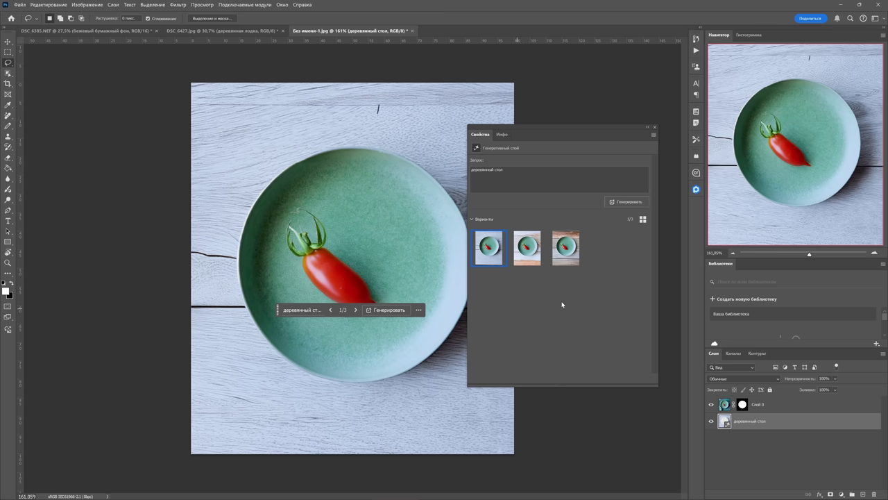
pyautogui.click(526, 257)
pyautogui.click(567, 254)
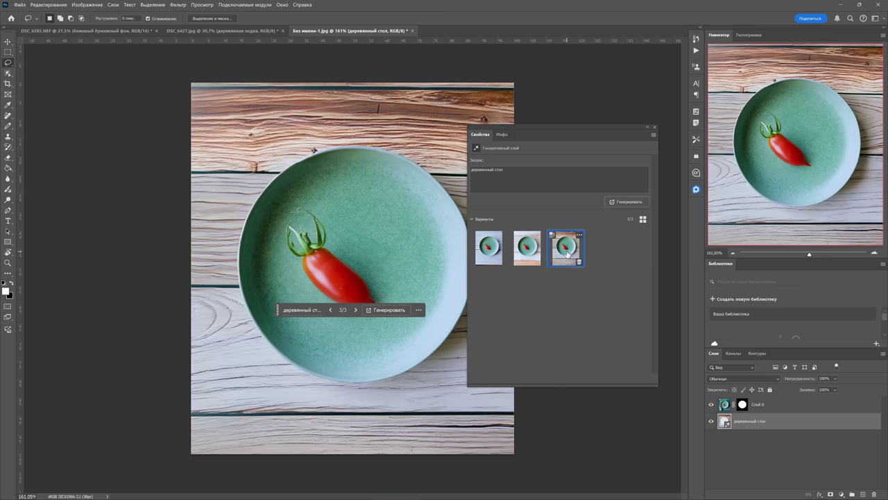
# - Pick the white-wood table variant for the plate's background
pyautogui.scroll(3, 233, 148)
pyautogui.scroll(2, 233, 148)
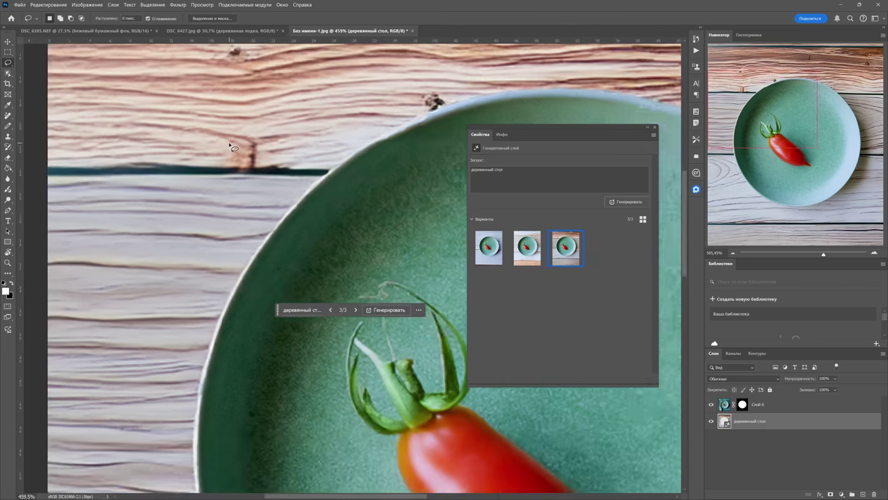
pyautogui.scroll(2, 232, 148)
pyautogui.scroll(-4, 233, 148)
pyautogui.scroll(-3, 278, 174)
pyautogui.scroll(2, 372, 205)
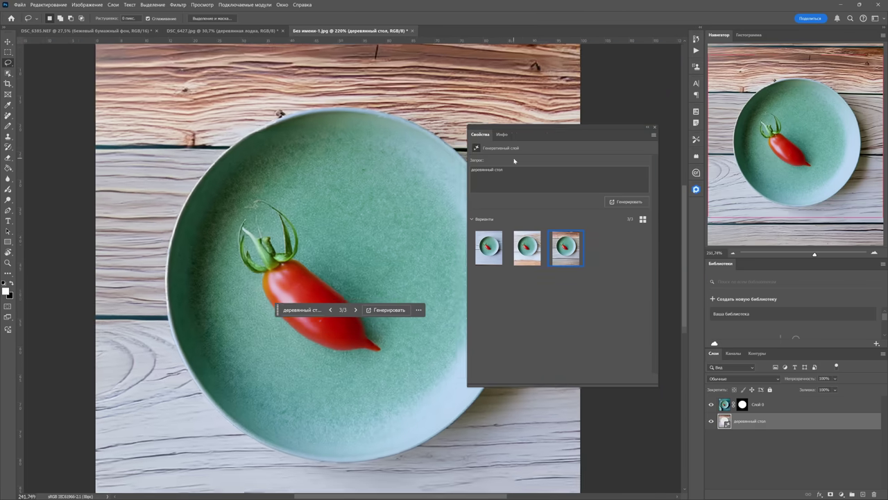
pyautogui.scroll(1, 360, 208)
pyautogui.click(502, 245)
pyautogui.scroll(-3, 463, 198)
pyautogui.scroll(1, 462, 198)
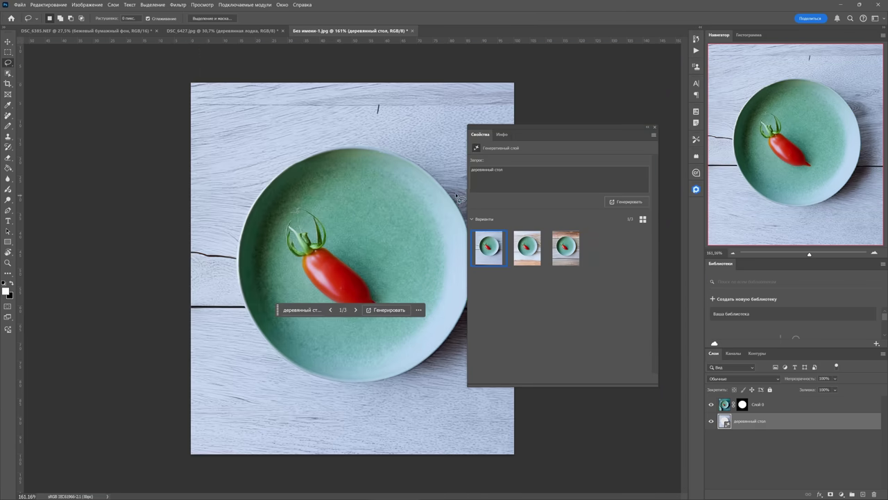
pyautogui.scroll(-1, 462, 198)
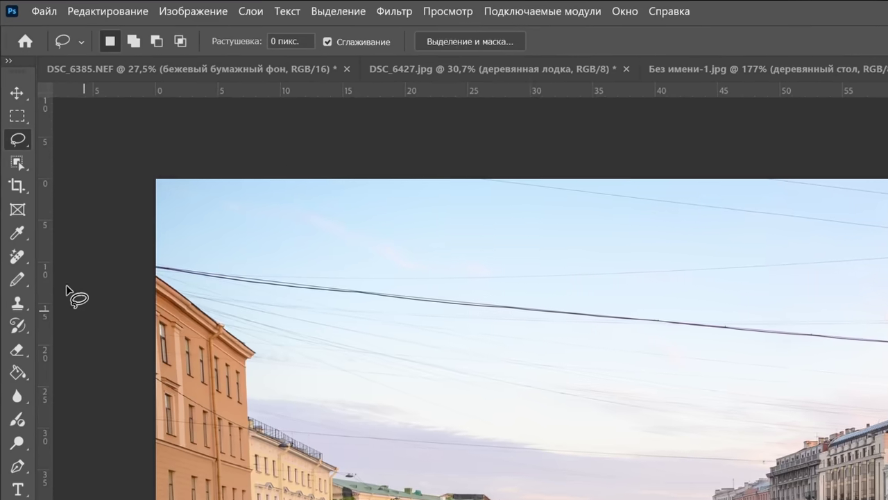
# - Switch the healing tool slot to the Remove tool, leaving its generative AI mode unchanged
pyautogui.click(14, 204)
pyautogui.rightClick(19, 280)
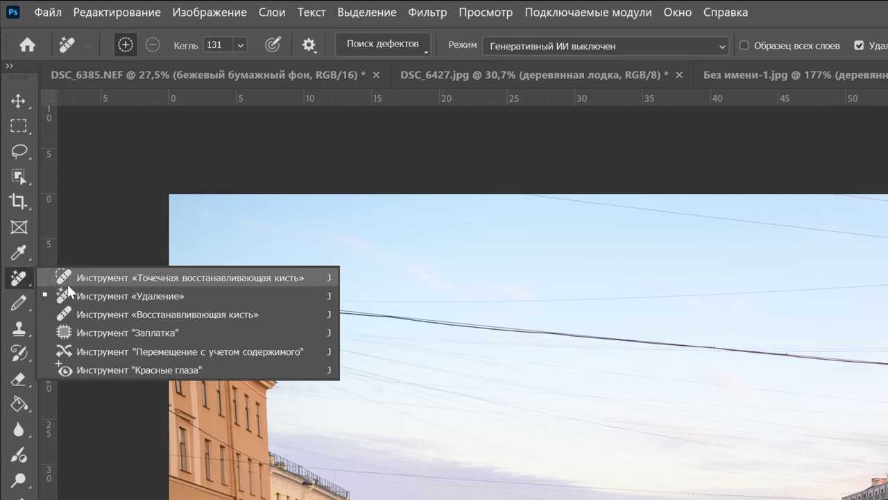
pyautogui.click(119, 291)
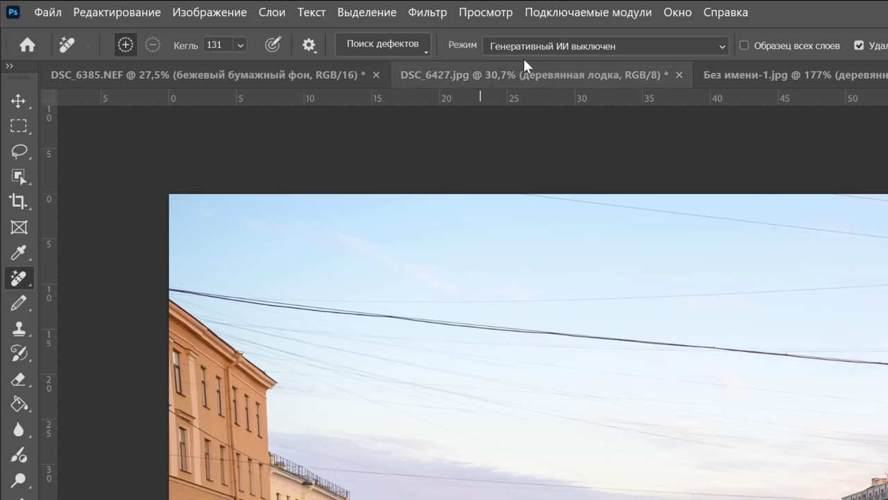
pyautogui.click(588, 47)
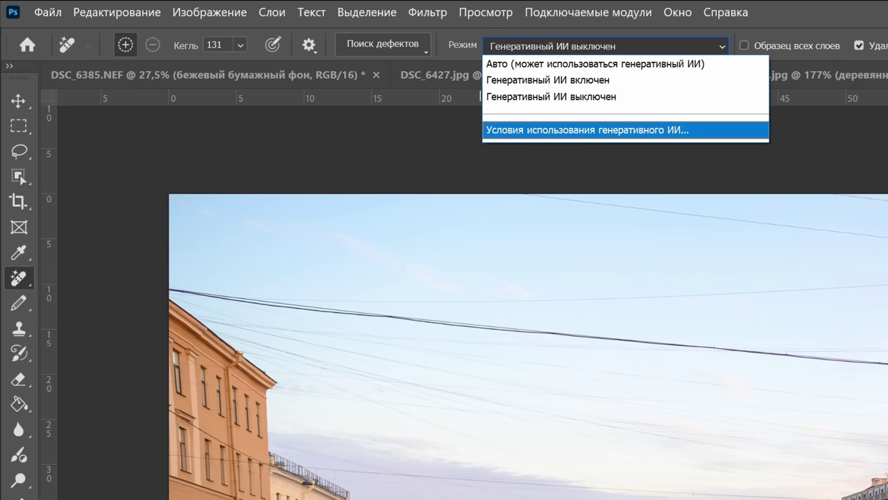
pyautogui.press('Escape')
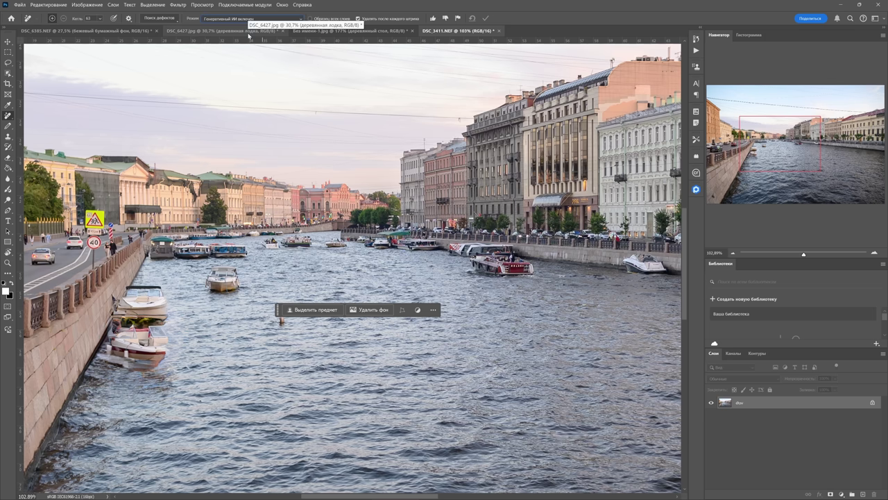
# - Paint out the lone mid-river boat and the boats moored by the left embankment
pyautogui.moveTo(231, 262); pyautogui.dragTo(239, 258)
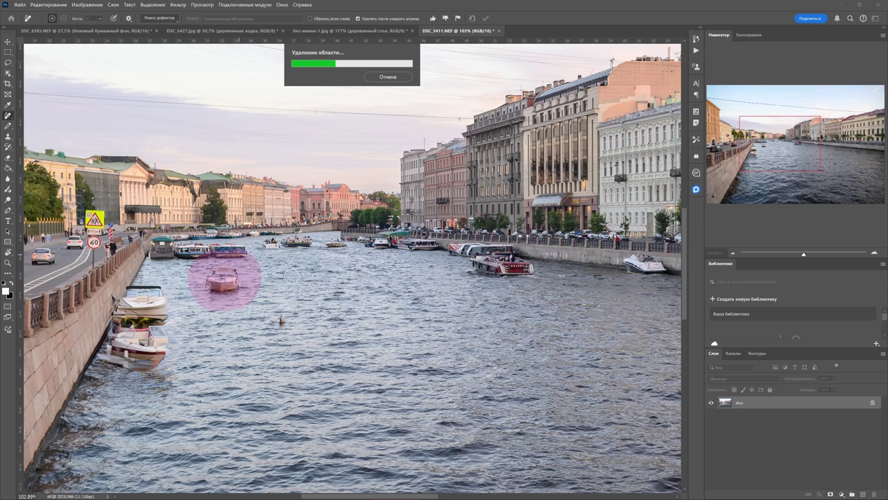
pyautogui.moveTo(145, 276); pyautogui.dragTo(153, 272)
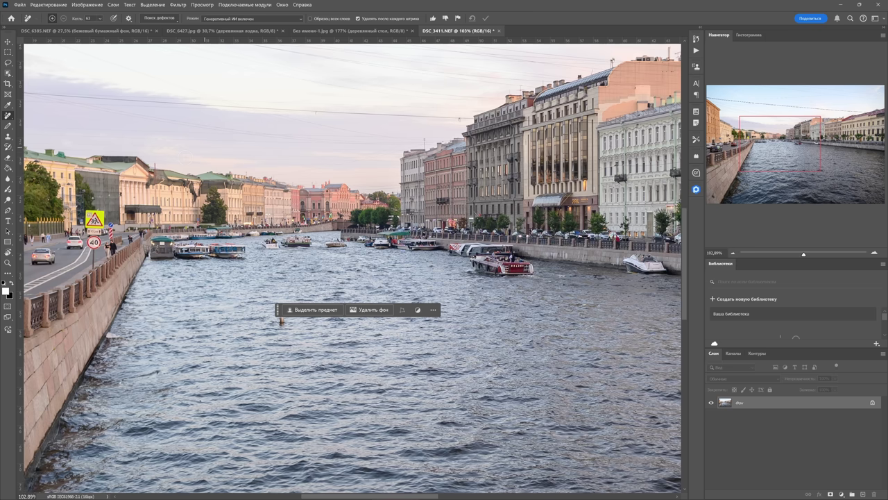
pyautogui.scroll(-3, 246, 173)
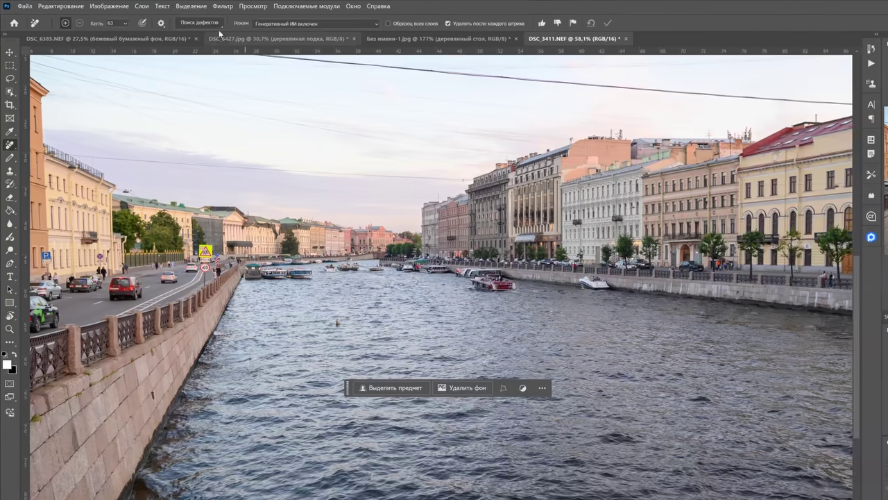
# - Remove all wires and cables automatically with Find Distractions, then compare with the earlier state
pyautogui.click(218, 27)
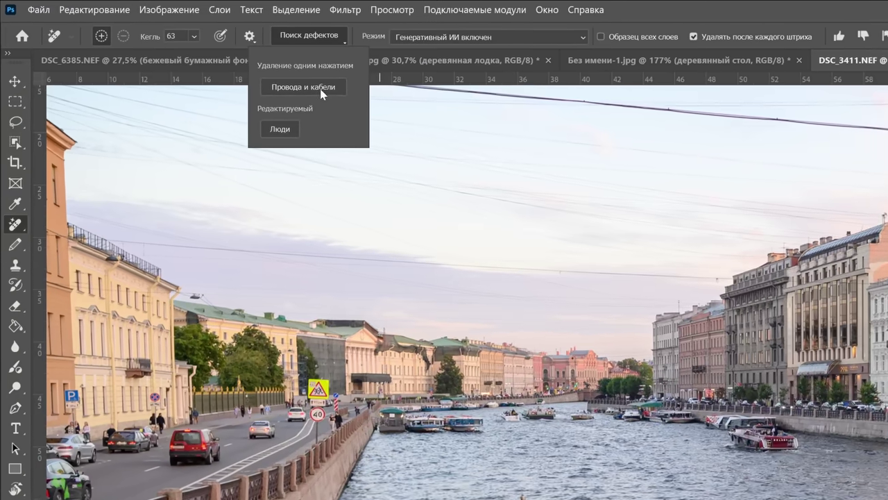
pyautogui.click(322, 88)
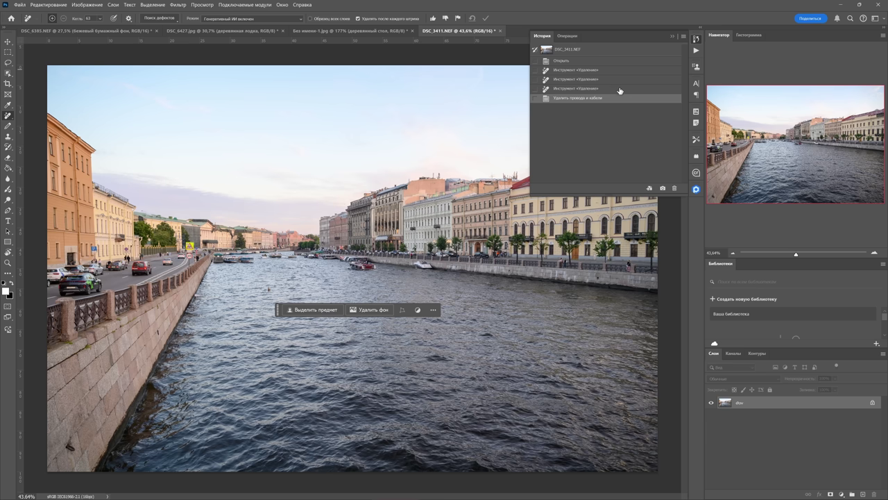
pyautogui.click(619, 89)
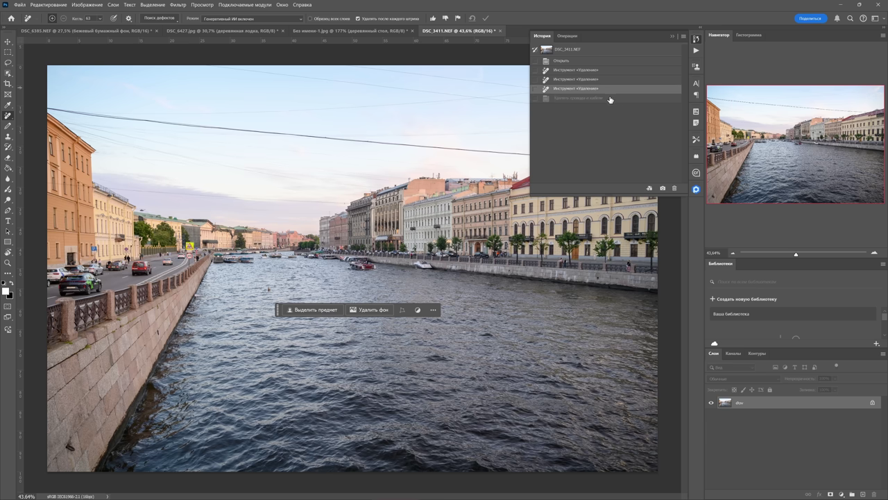
pyautogui.click(610, 98)
# - Step through History states comparing wires visible and removed, ending on the wire removal
pyautogui.click(604, 98)
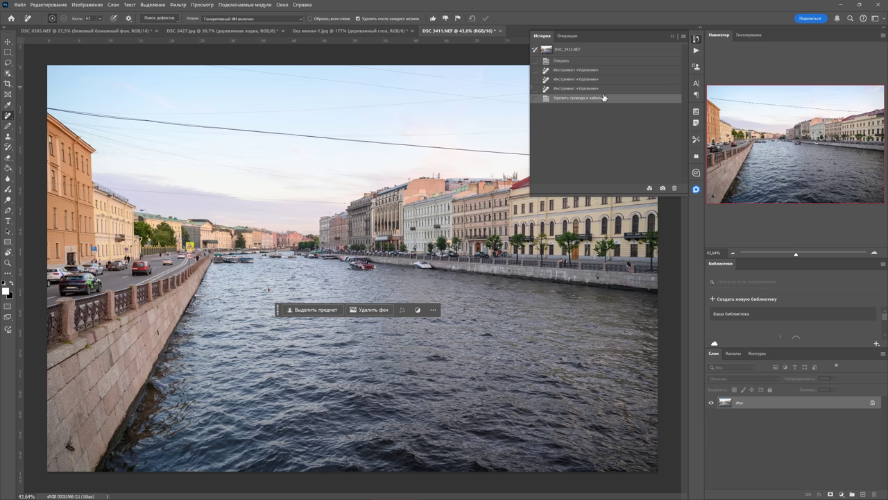
pyautogui.hotkey('ctrl', 'alt', 'z')
pyautogui.hotkey('ctrl', 'alt', 'z')
pyautogui.click(594, 99)
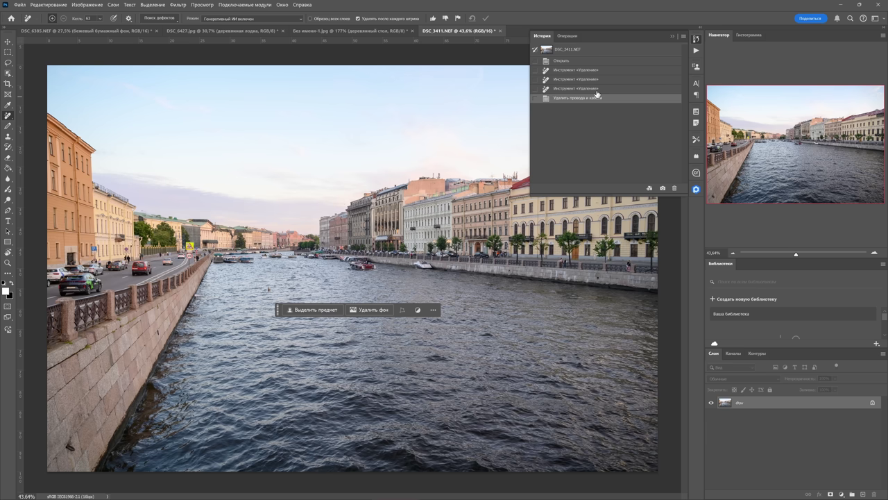
pyautogui.click(597, 89)
pyautogui.click(596, 89)
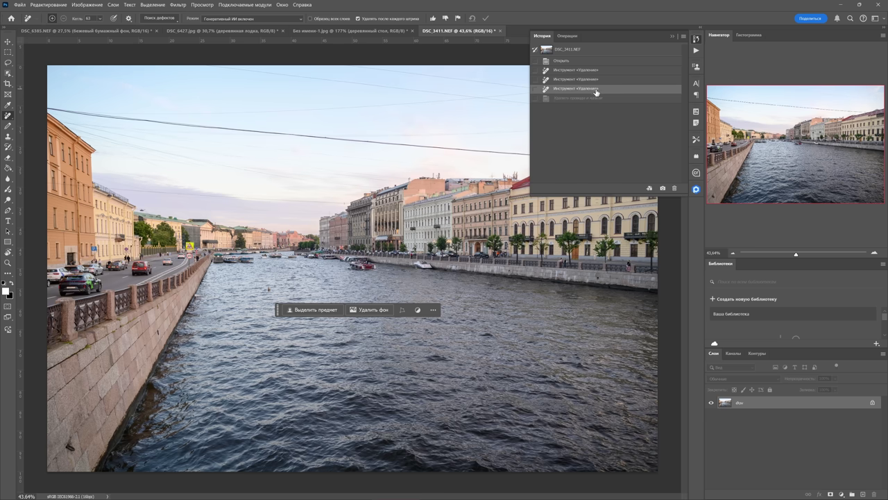
pyautogui.click(594, 98)
pyautogui.click(595, 97)
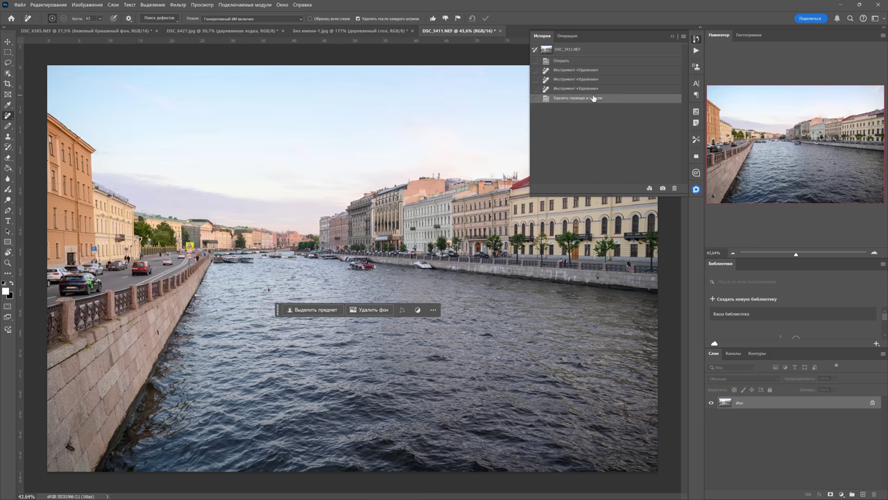
pyautogui.click(596, 89)
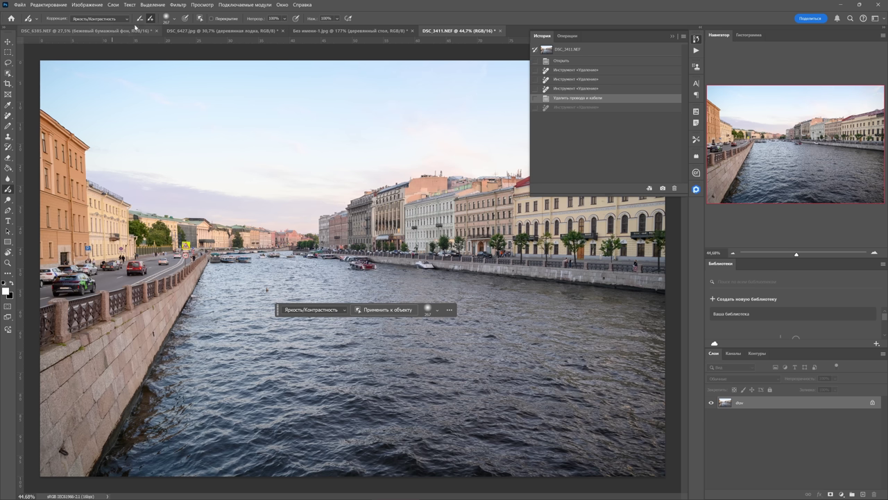
# - Add a Hue/Saturation correction on the painted building areas and raise Saturation to +34
pyautogui.click(111, 19)
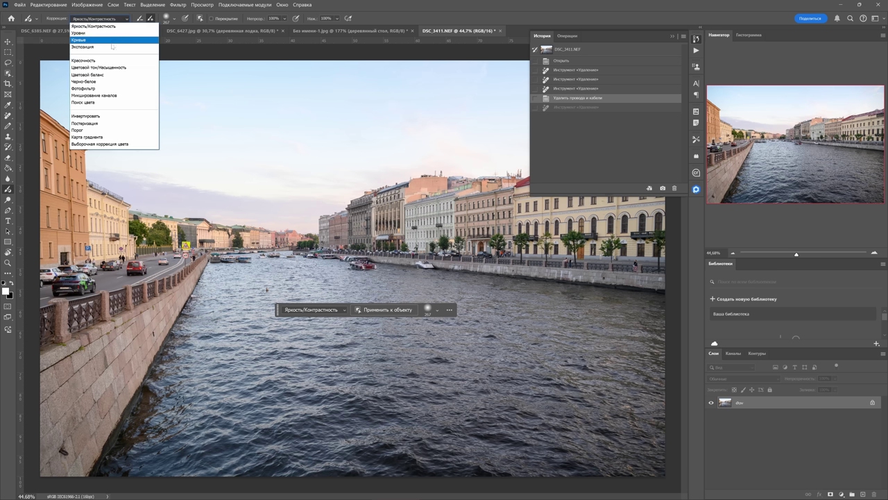
pyautogui.click(106, 68)
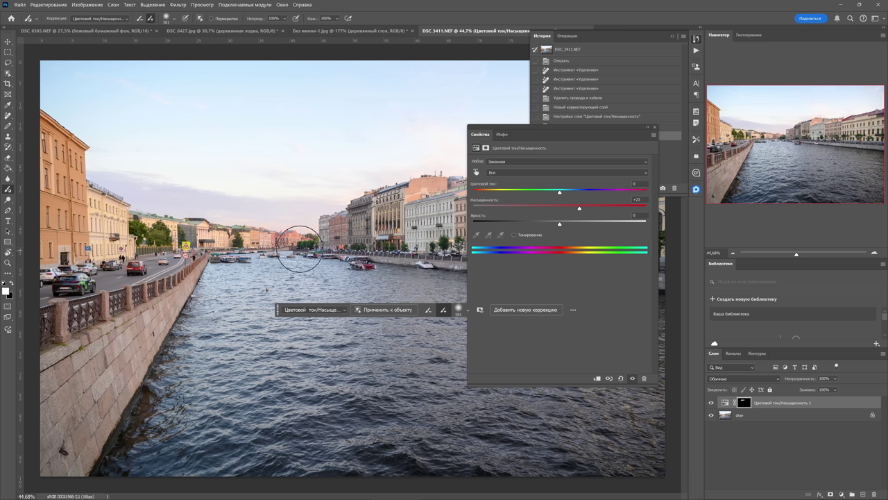
pyautogui.moveTo(579, 208)
pyautogui.mouseDown()
pyautogui.moveTo(620, 208)
pyautogui.moveTo(588, 208)
pyautogui.mouseUp()
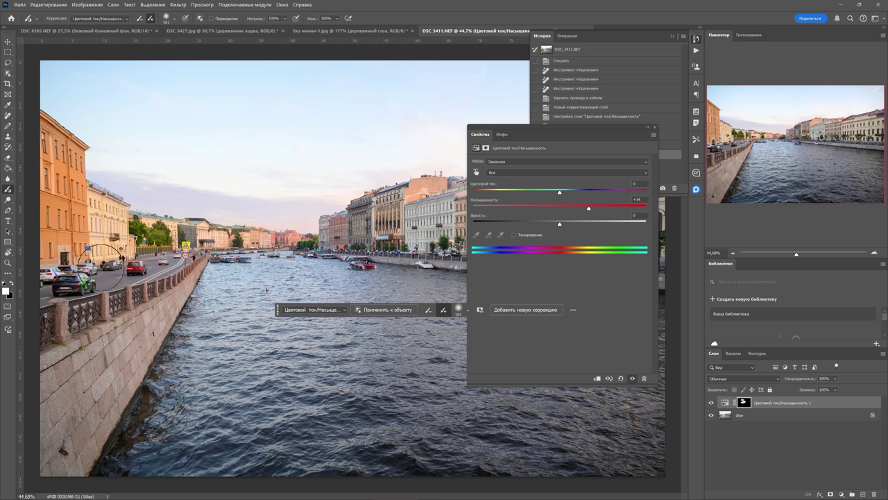
pyautogui.scroll(-2, 314, 259)
pyautogui.scroll(-1, 314, 258)
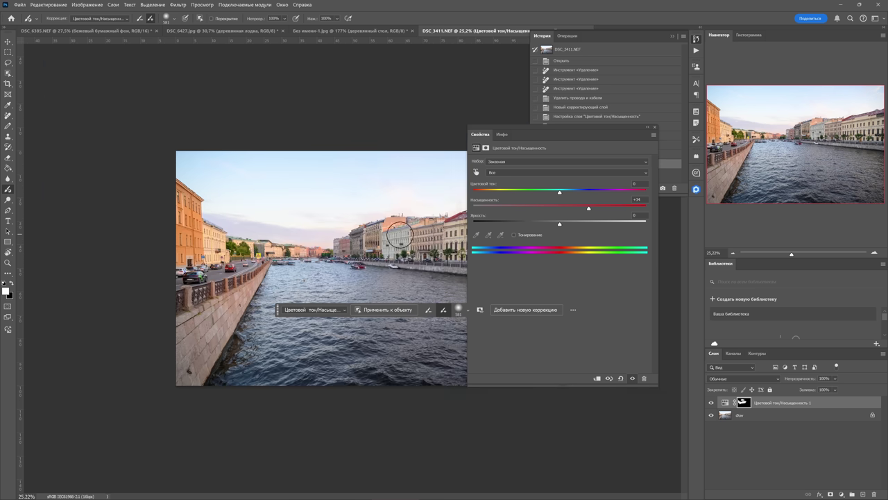
pyautogui.moveTo(617, 132); pyautogui.dragTo(646, 132)
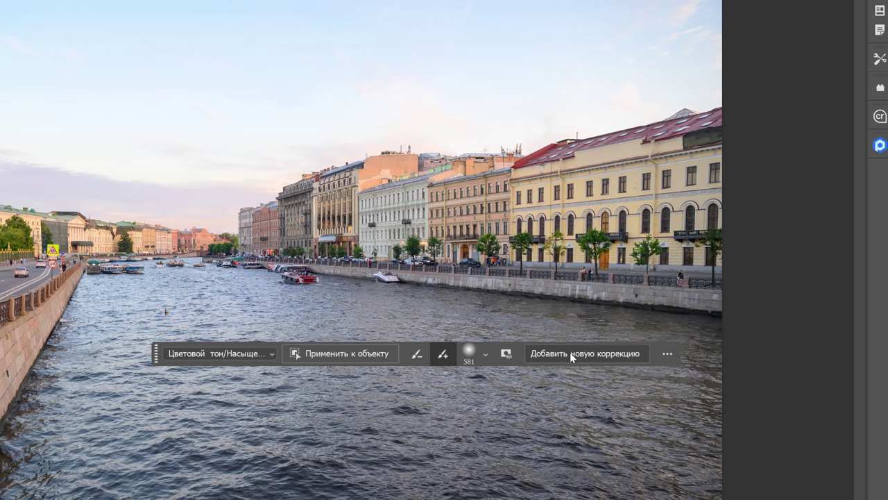
# - Brighten the river water with Levels (inputs 17 and 208) and shift Color Balance midtones toward cyan and magenta
pyautogui.click(569, 355)
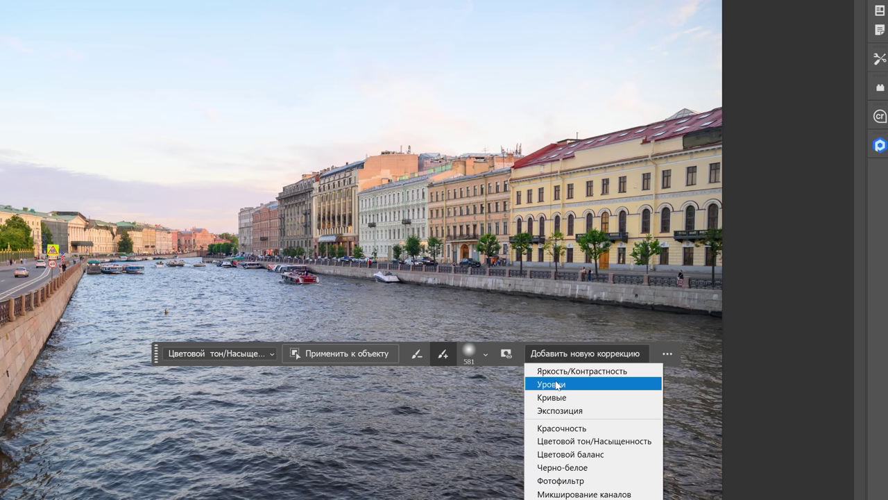
pyautogui.click(551, 384)
pyautogui.moveTo(115, 380)
pyautogui.mouseDown()
pyautogui.moveTo(87, 479)
pyautogui.moveTo(218, 410)
pyautogui.moveTo(293, 317)
pyautogui.moveTo(416, 496)
pyautogui.mouseUp()
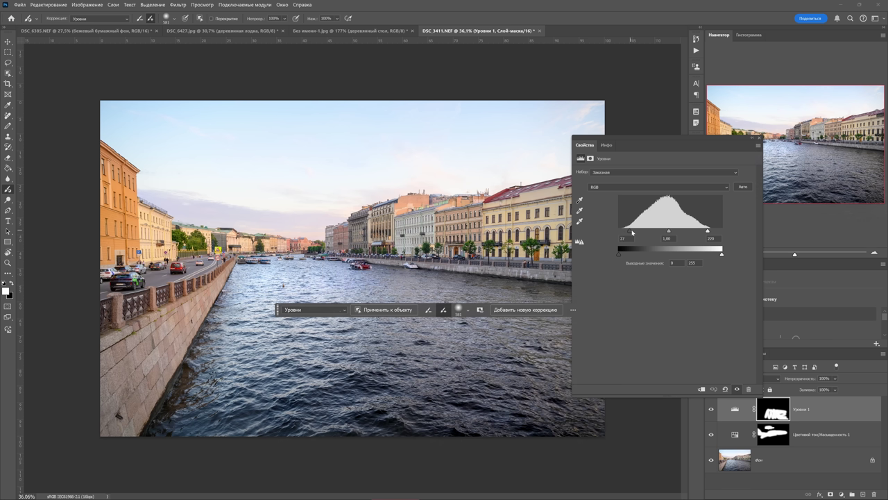
pyautogui.moveTo(630, 231); pyautogui.dragTo(625, 231)
pyautogui.moveTo(707, 231); pyautogui.dragTo(700, 231)
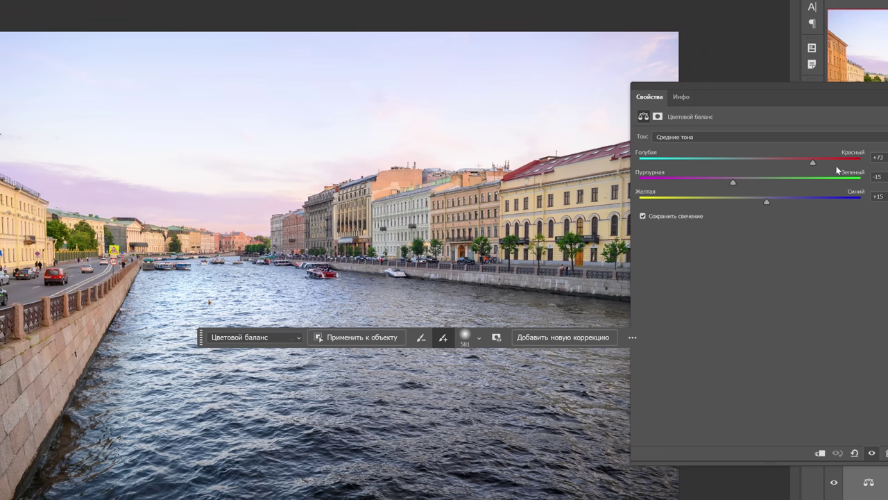
pyautogui.moveTo(840, 165); pyautogui.dragTo(679, 166)
pyautogui.moveTo(741, 184); pyautogui.dragTo(679, 181)
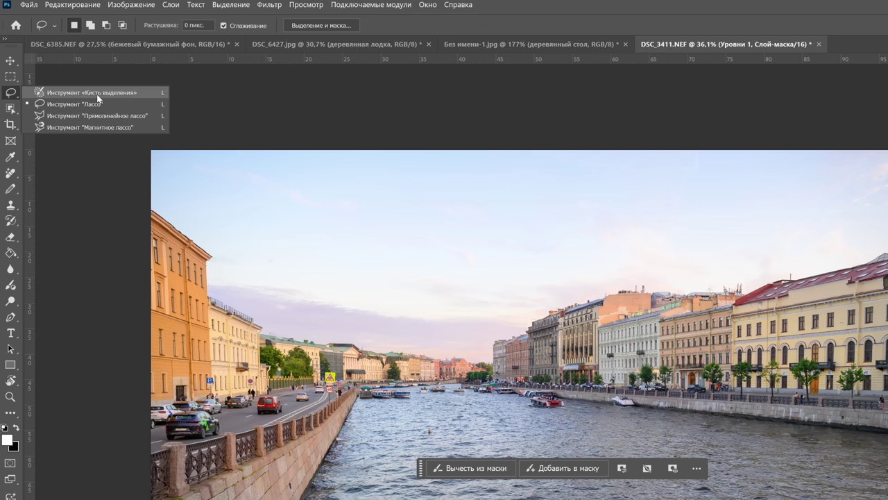
# - Brush a selection over the open water near the centre, subtracting the excess
pyautogui.click(96, 93)
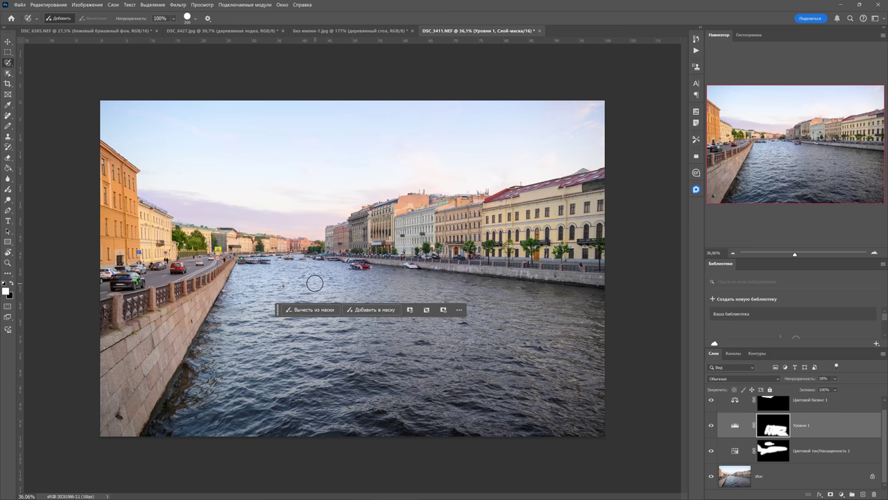
pyautogui.moveTo(308, 282); pyautogui.dragTo(321, 294)
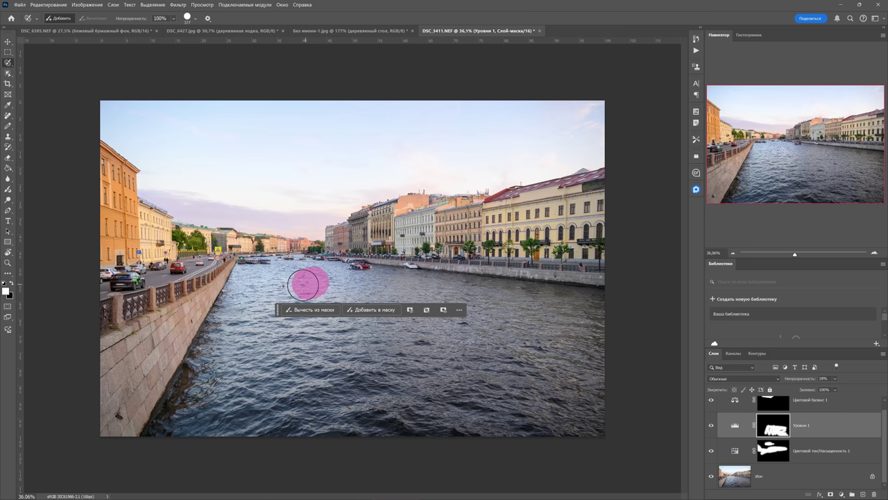
pyautogui.moveTo(322, 295); pyautogui.dragTo(351, 292)
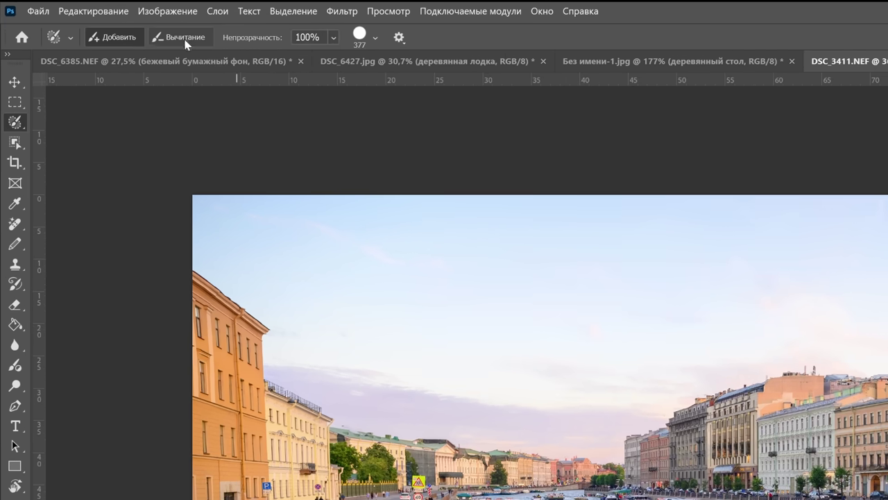
pyautogui.click(185, 42)
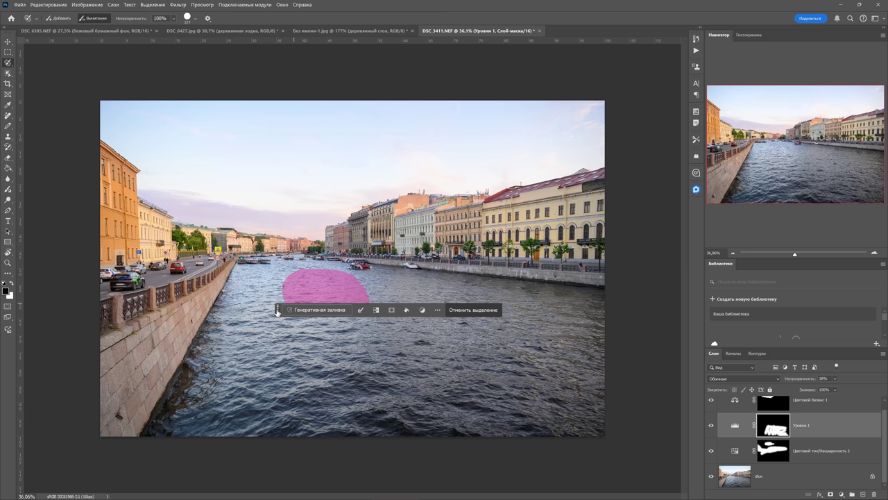
pyautogui.moveTo(277, 310); pyautogui.dragTo(278, 347)
# - Generative-fill the selection with the prompt 'лодка' to add a boat
pyautogui.click(320, 346)
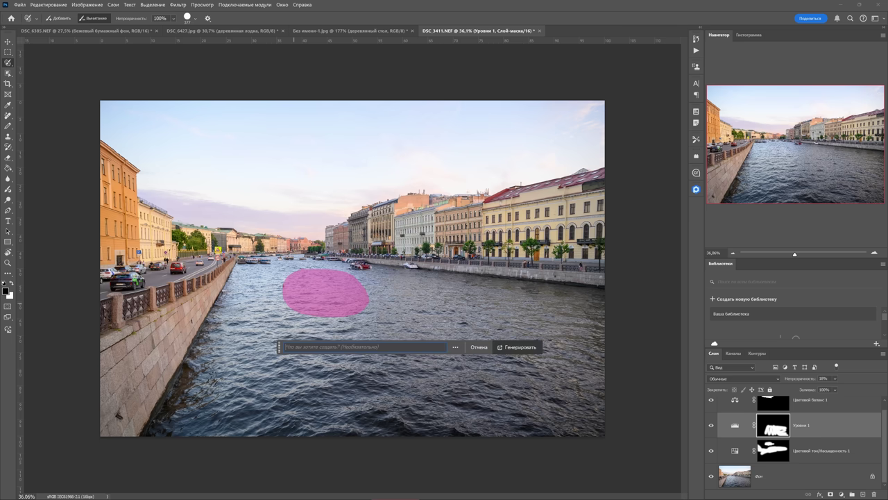
pyautogui.write('лодка')
pyautogui.click(517, 347)
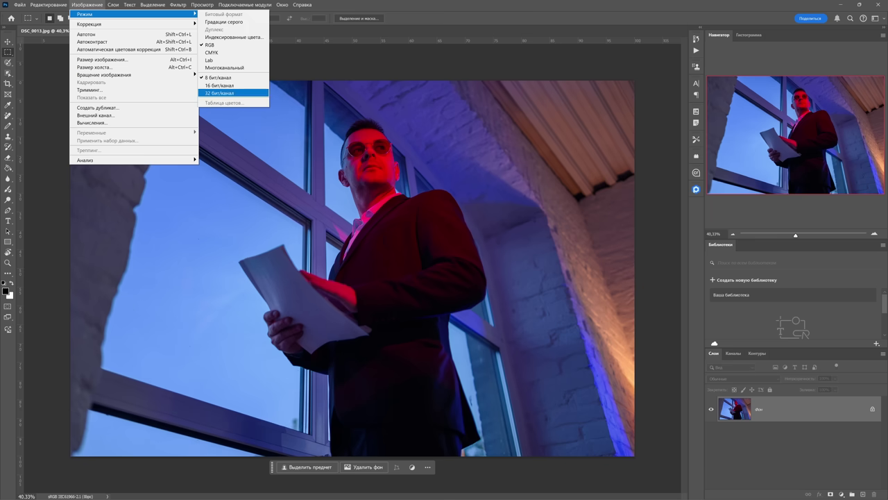
# - Convert the portrait to 32 bits/channel and add a Color Balance layer with Cyan–Red +30
pyautogui.click(233, 93)
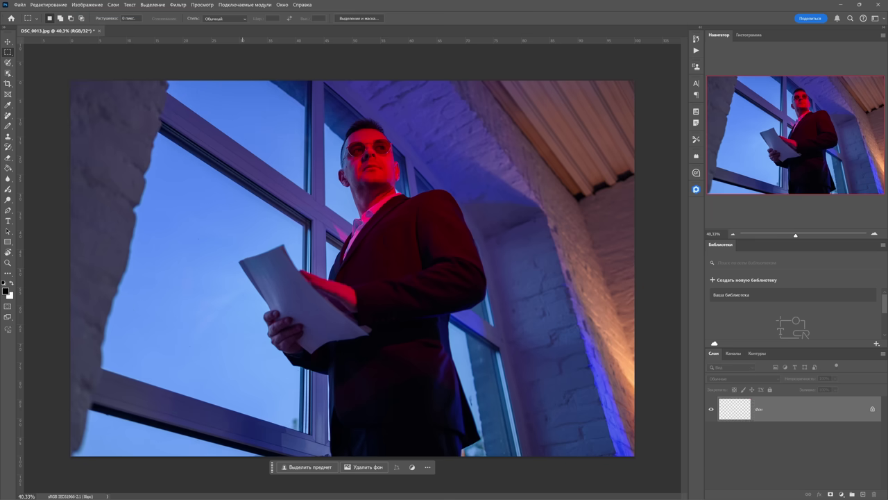
pyautogui.click(841, 493)
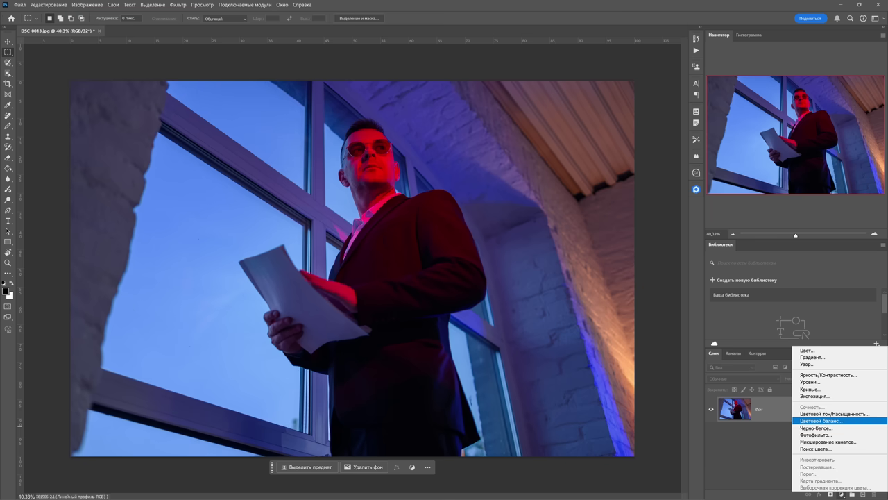
pyautogui.click(822, 420)
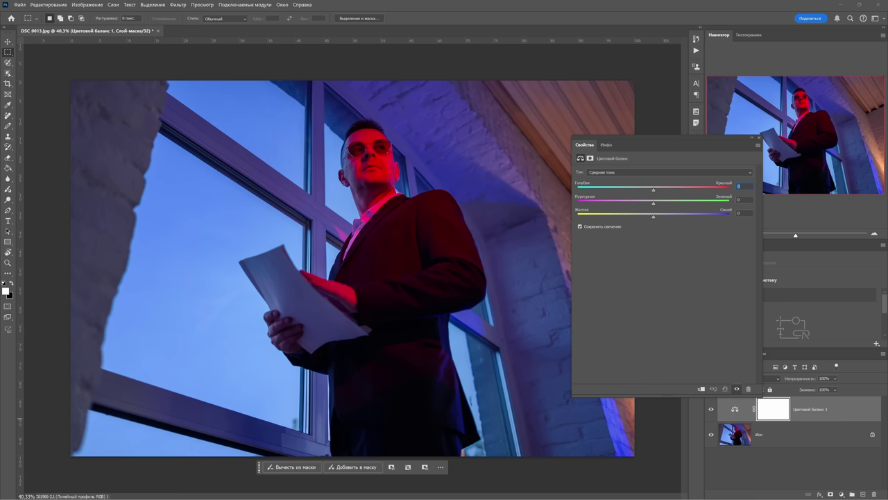
pyautogui.write('30')
pyautogui.write('-40')
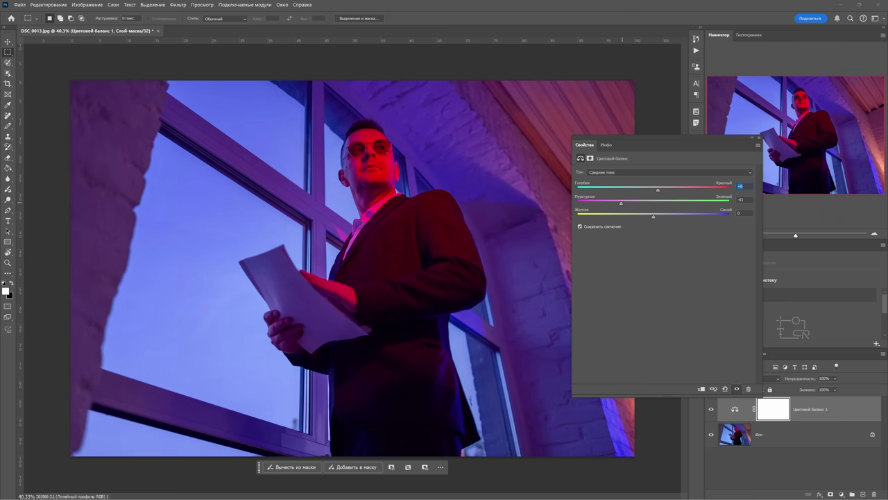
pyautogui.write('8')
pyautogui.write('-18')
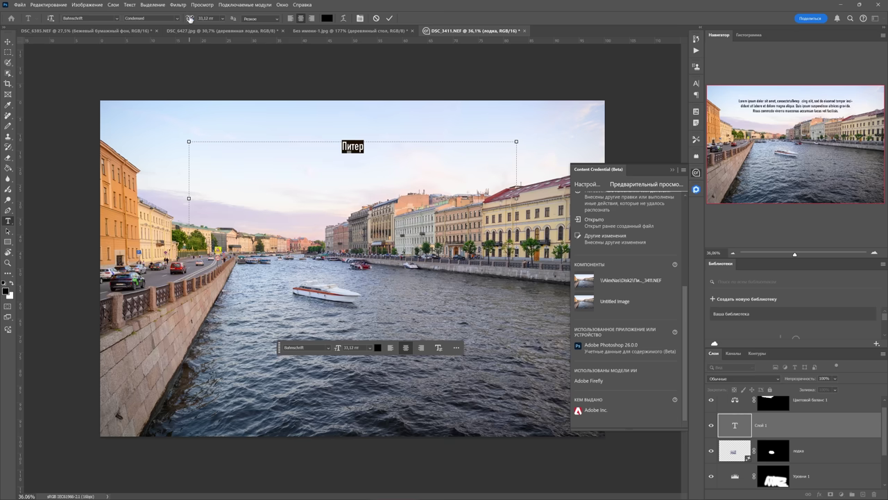
# - Style the Питер title in Bahnschrift Light Condensed 88 pt, centred, and start shrinking the pasted canal photo
pyautogui.click(117, 19)
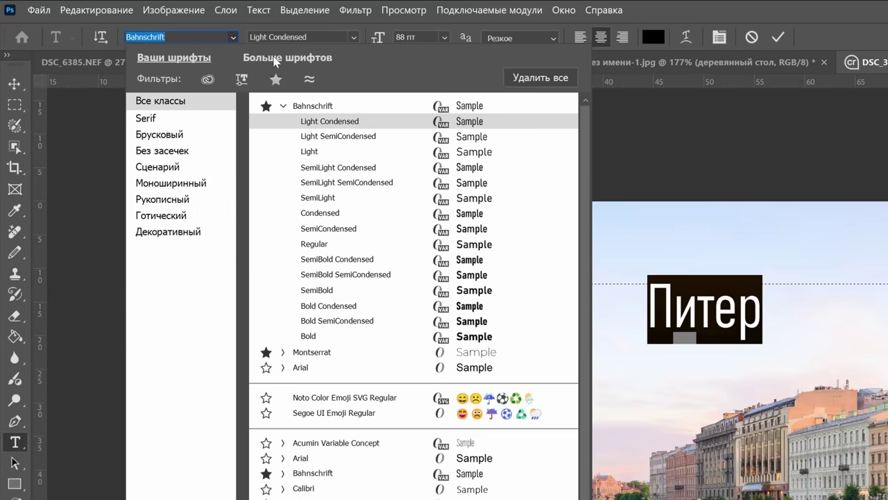
pyautogui.click(250, 53)
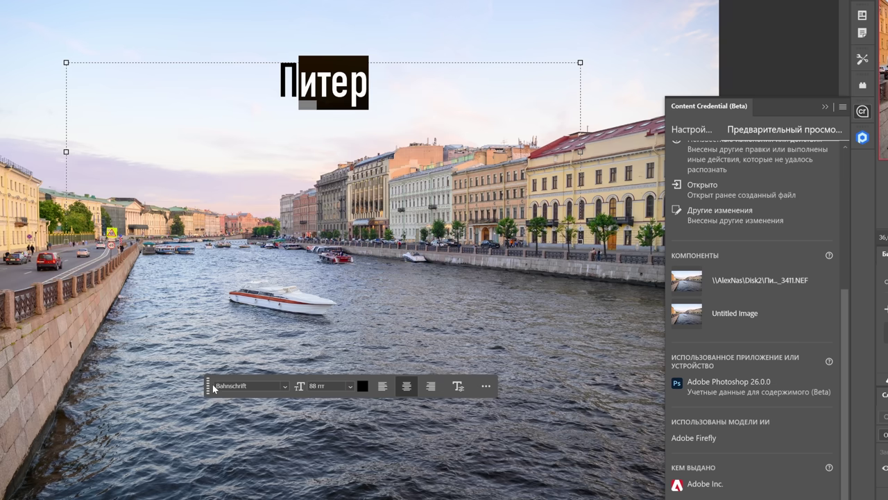
pyautogui.moveTo(212, 386); pyautogui.dragTo(214, 165)
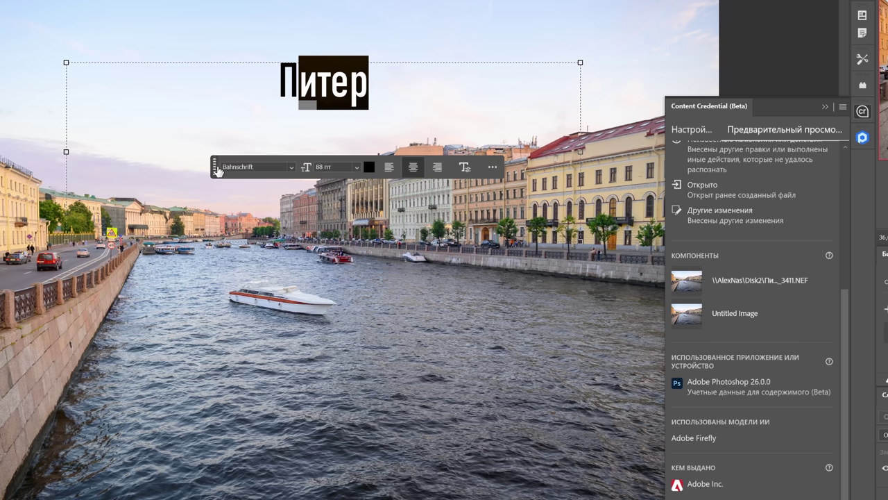
pyautogui.click(469, 167)
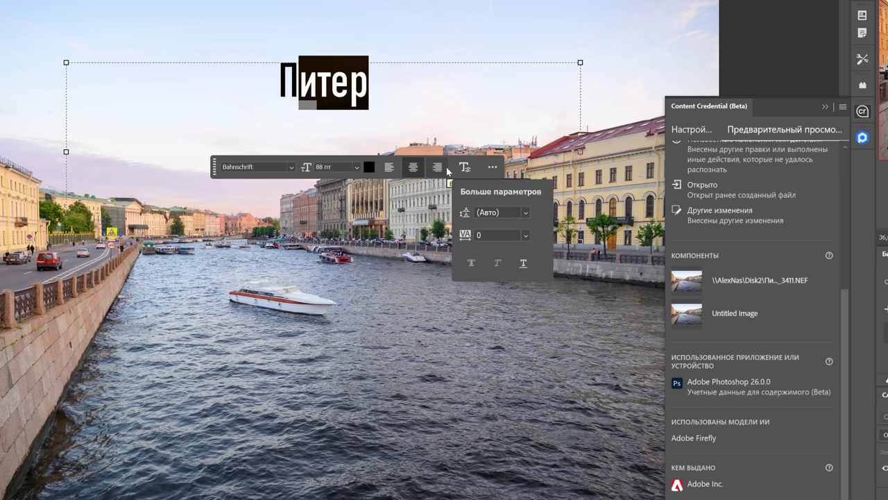
pyautogui.click(437, 167)
pyautogui.click(420, 170)
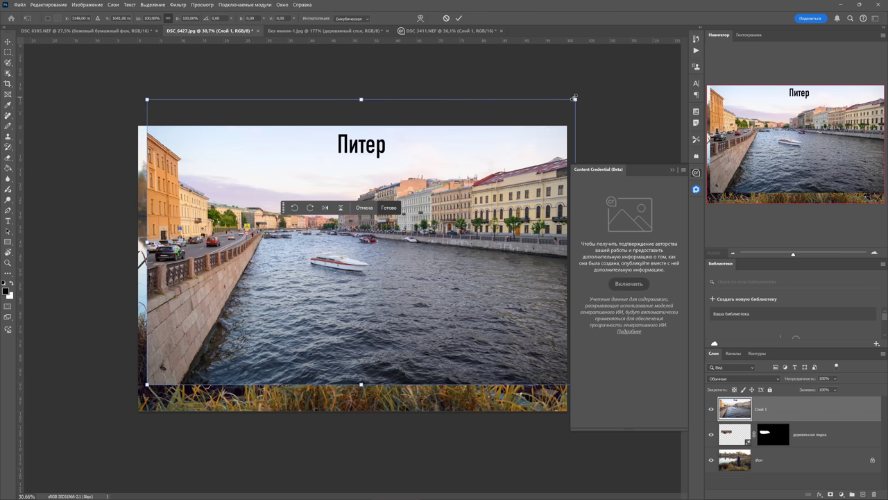
pyautogui.moveTo(574, 98); pyautogui.dragTo(463, 174)
# - Move the pasted canal photo up-right, test its rotate and flip buttons, and adjust rectangle corner rounding
pyautogui.moveTo(412, 195); pyautogui.dragTo(454, 174)
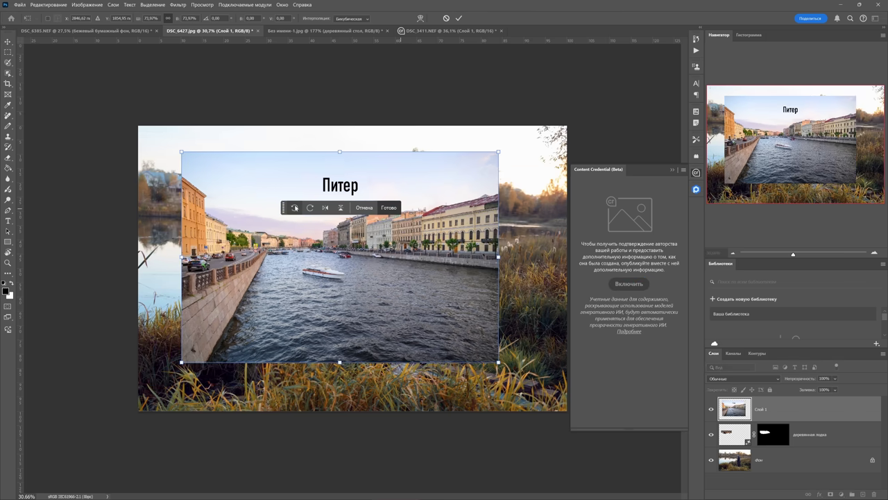
pyautogui.click(296, 208)
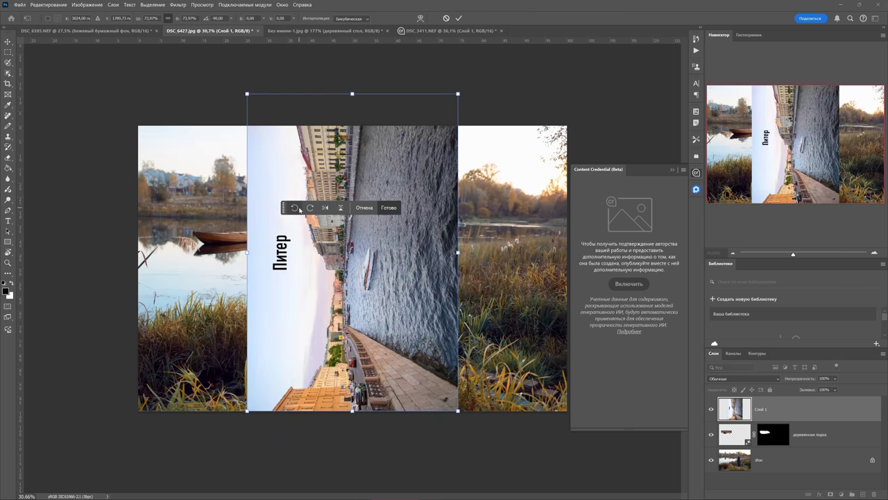
pyautogui.click(298, 208)
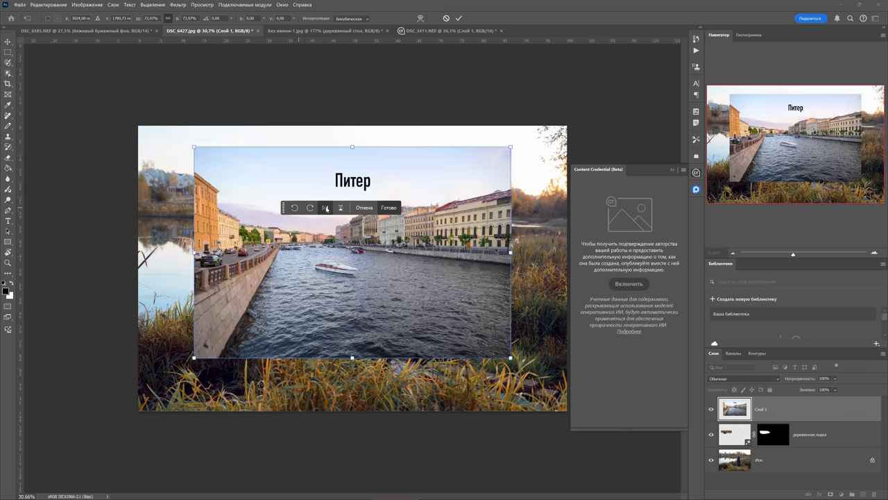
pyautogui.click(326, 208)
pyautogui.click(340, 208)
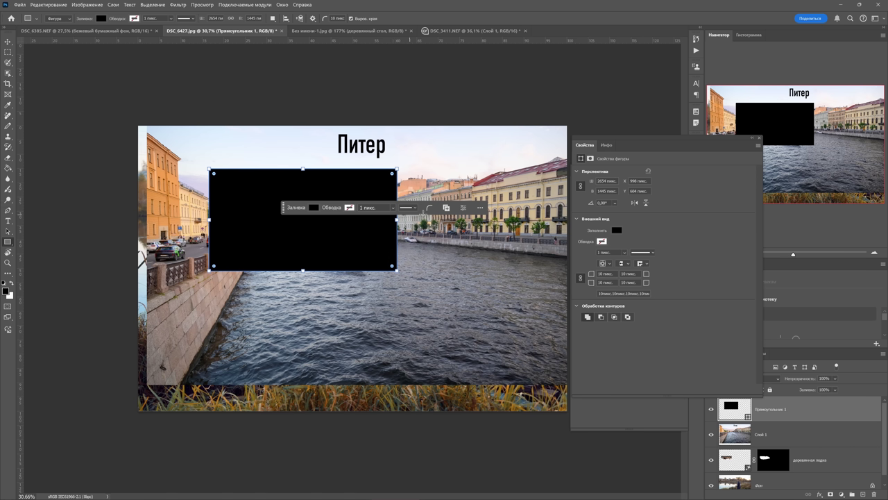
pyautogui.click(430, 208)
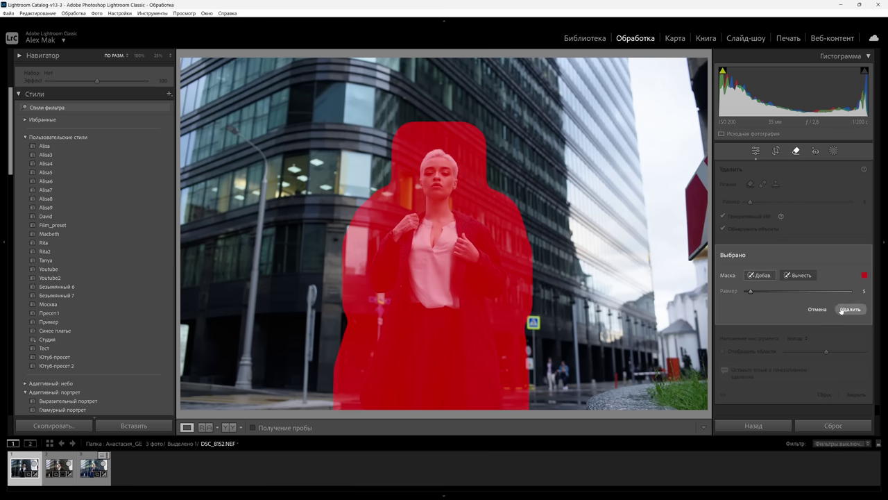
# - Remove the masked area, then try Adaptive: Portrait presets, finishing on Глянцевый портрет
pyautogui.click(841, 310)
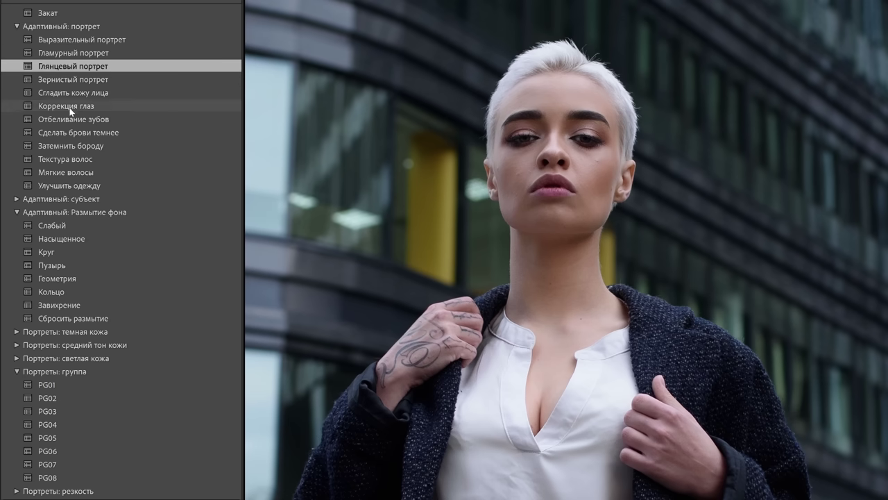
pyautogui.click(73, 186)
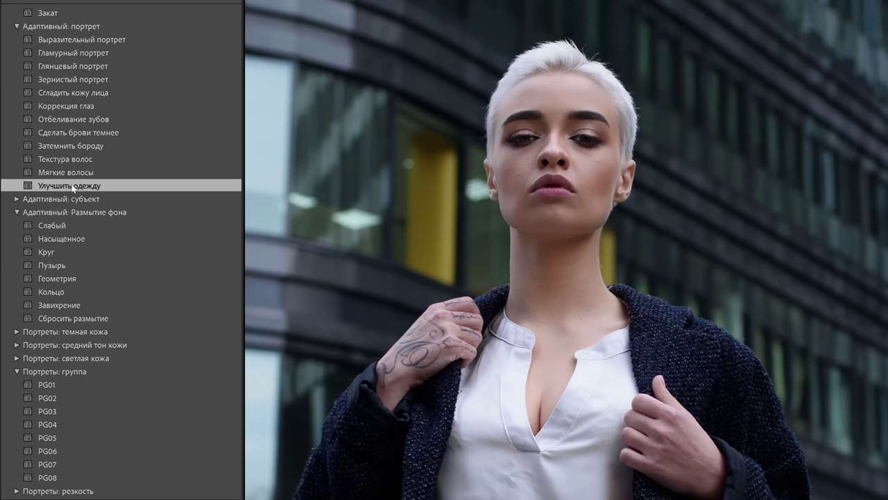
pyautogui.click(71, 147)
pyautogui.click(73, 133)
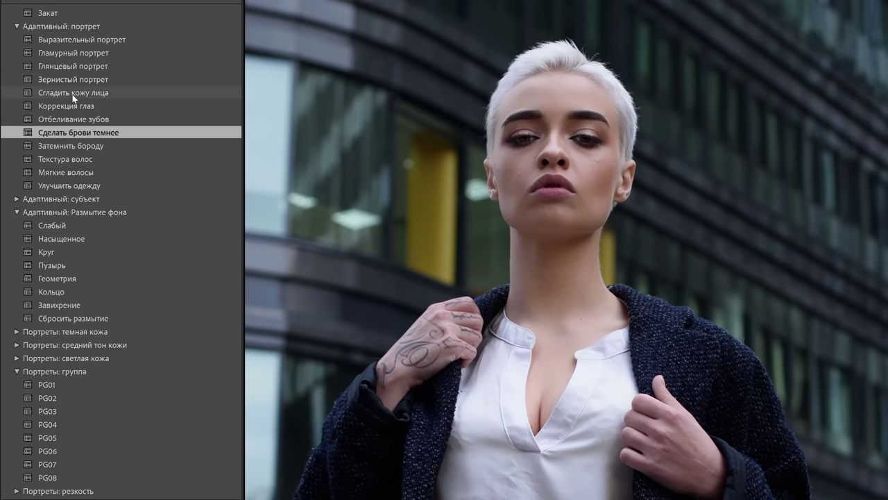
pyautogui.click(73, 96)
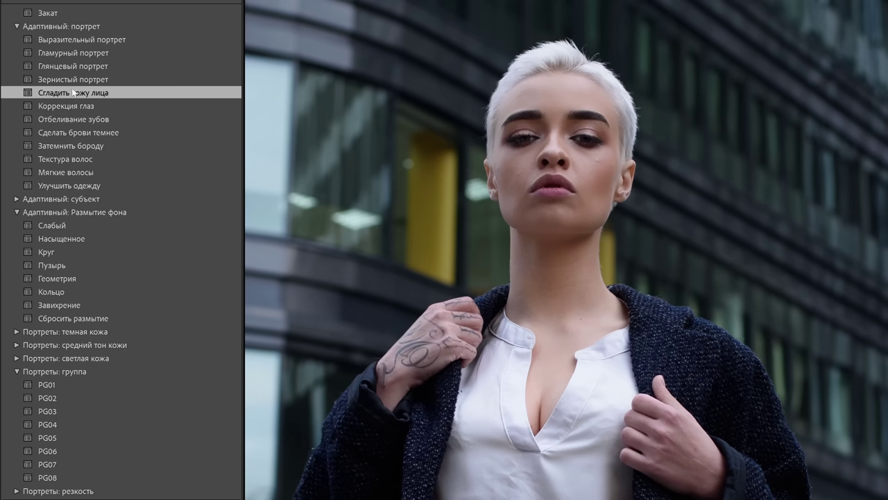
pyautogui.click(72, 81)
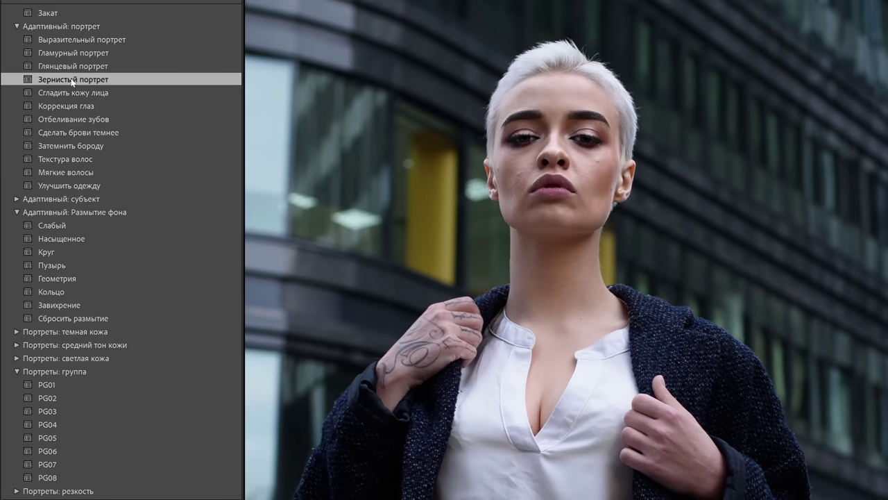
pyautogui.click(72, 67)
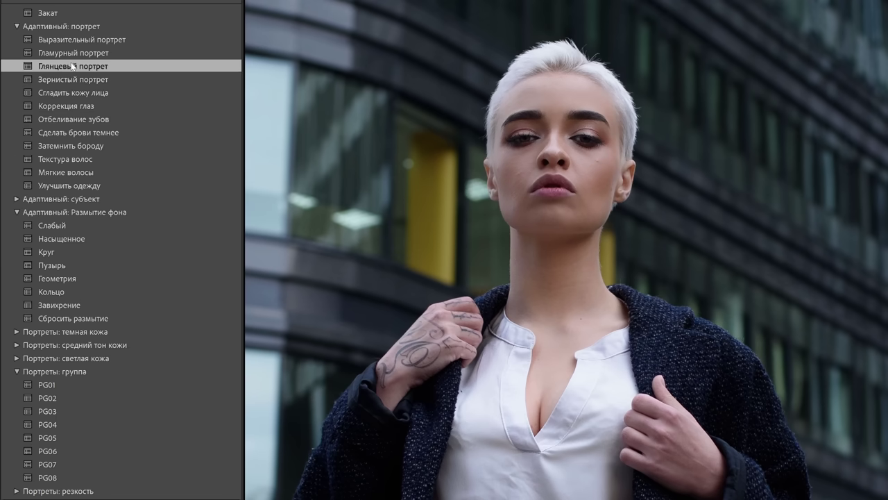